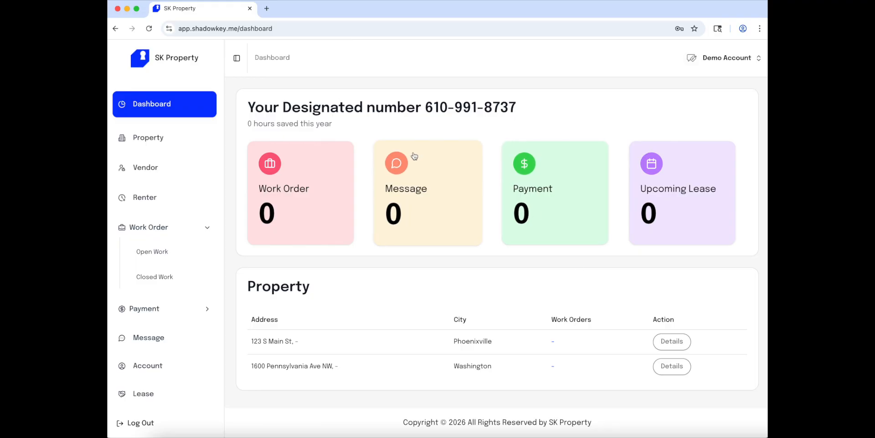
left_click_drag(283, 110, 423, 121)
left_click(538, 114)
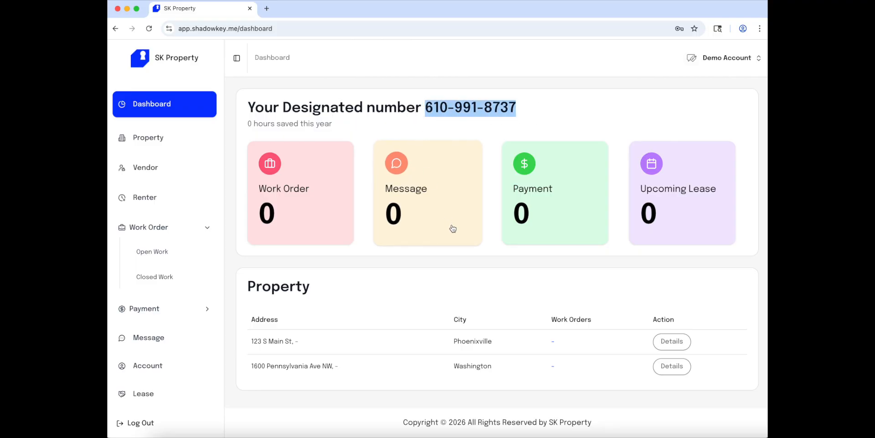
Start a new open work order with the first listed renter, that renter's property, and Managed By AI set to Yes.
left_click(162, 259)
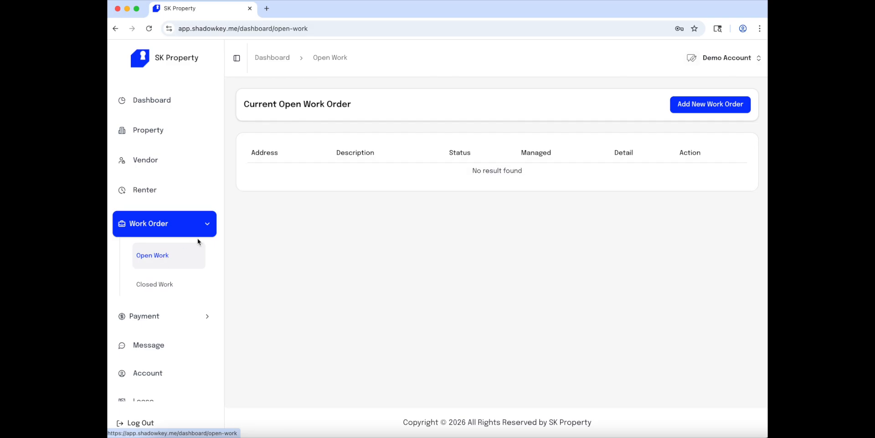
left_click(708, 107)
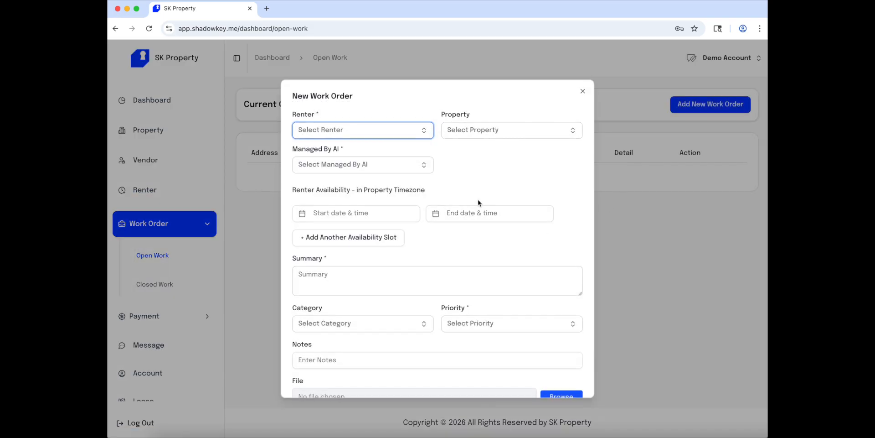
left_click(391, 131)
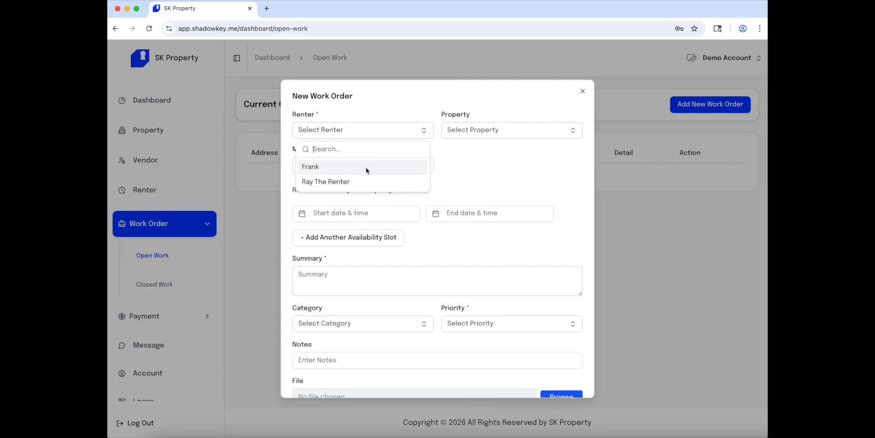
left_click(366, 167)
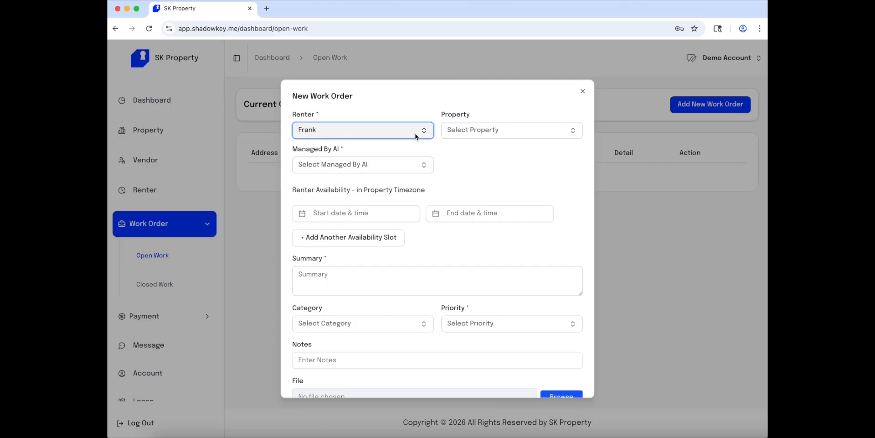
left_click(495, 132)
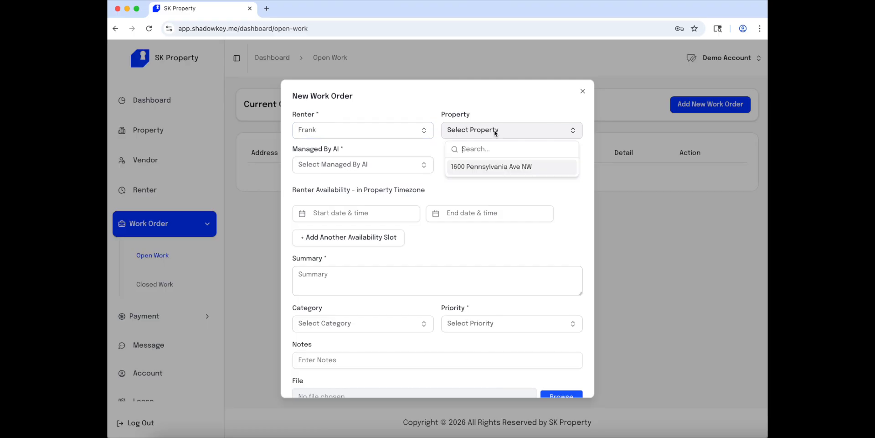
left_click(498, 166)
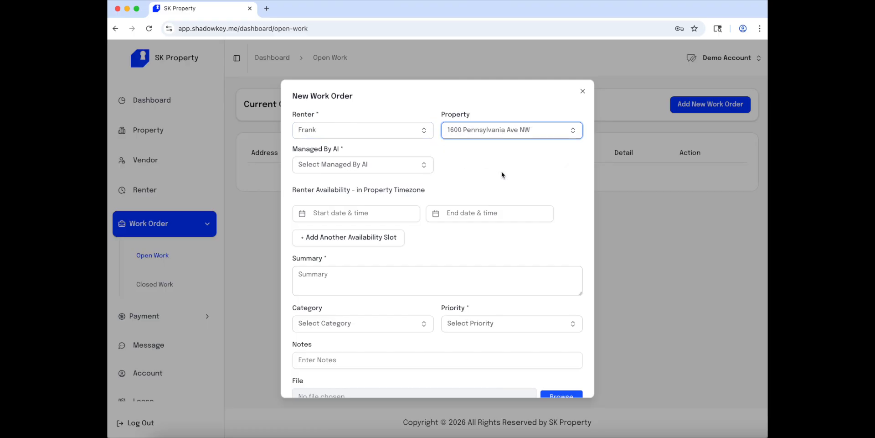
left_click(401, 165)
left_click(357, 200)
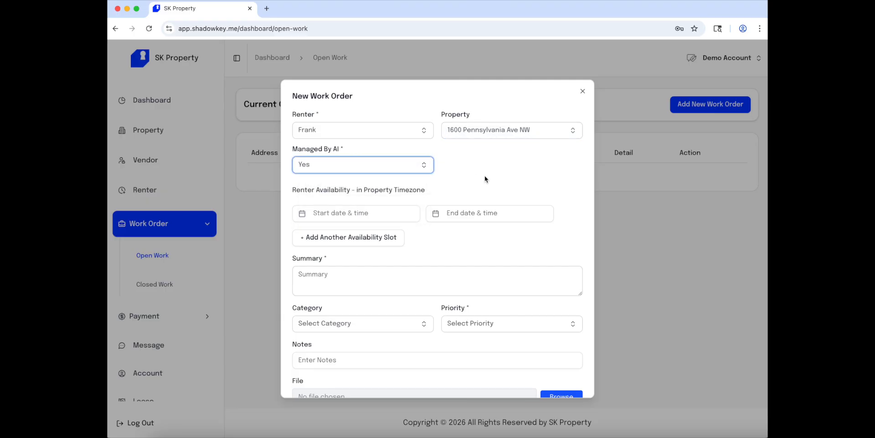
Set the renter availability start to 03/26/2026 09:00 AM.
left_click(385, 214)
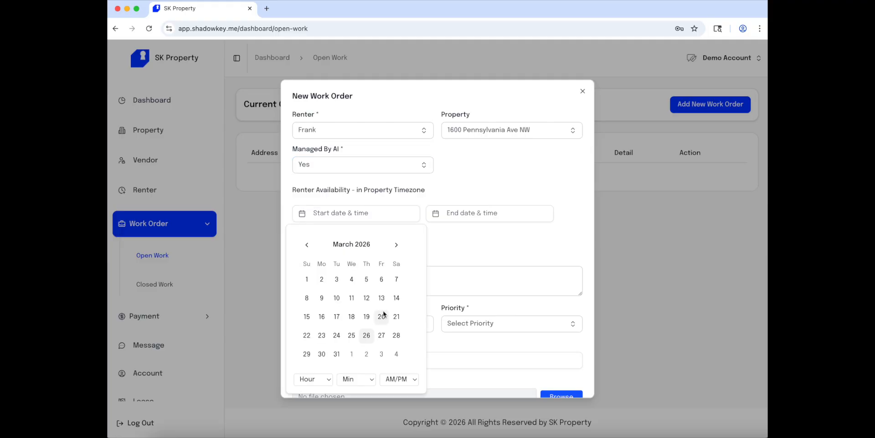
left_click(366, 337)
left_click(326, 378)
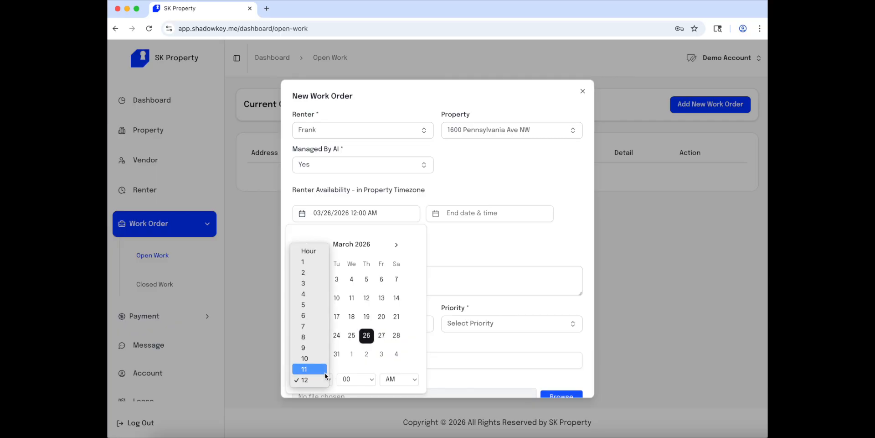
left_click(323, 348)
left_click(478, 248)
Set the renter availability end to 04/02/2026 07:00 PM.
left_click(492, 213)
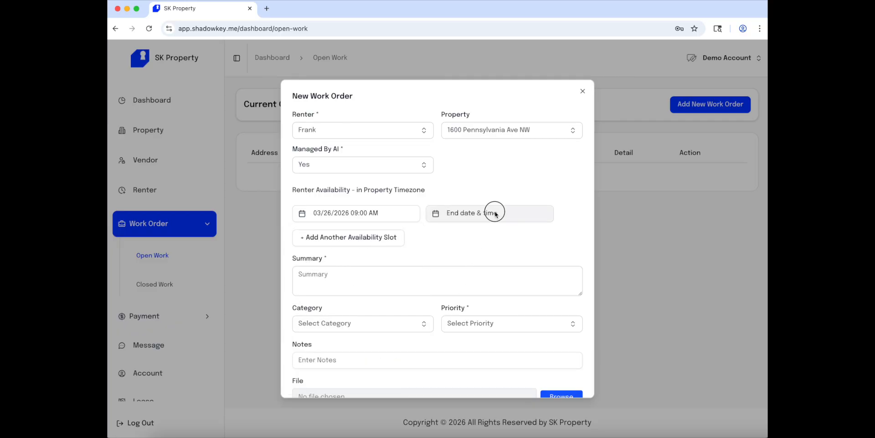
left_click(500, 353)
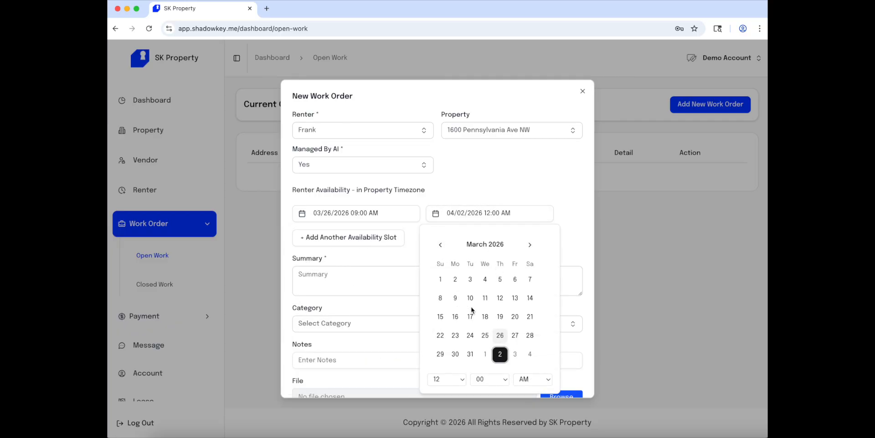
left_click(456, 380)
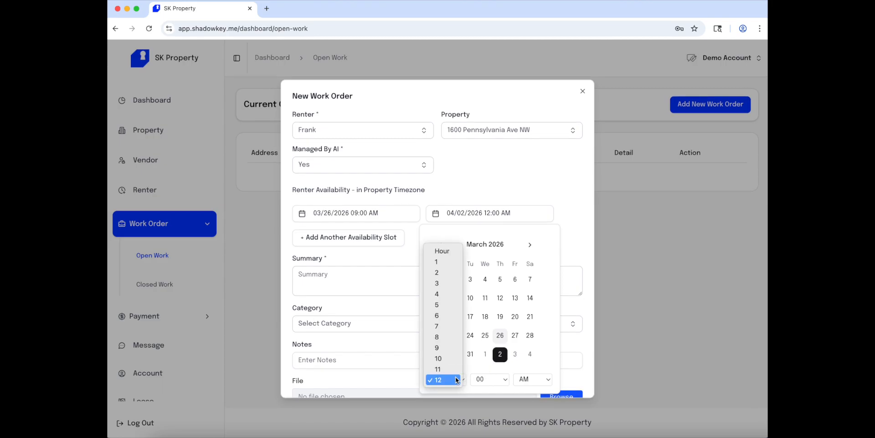
left_click(451, 327)
left_click(534, 378)
left_click(534, 390)
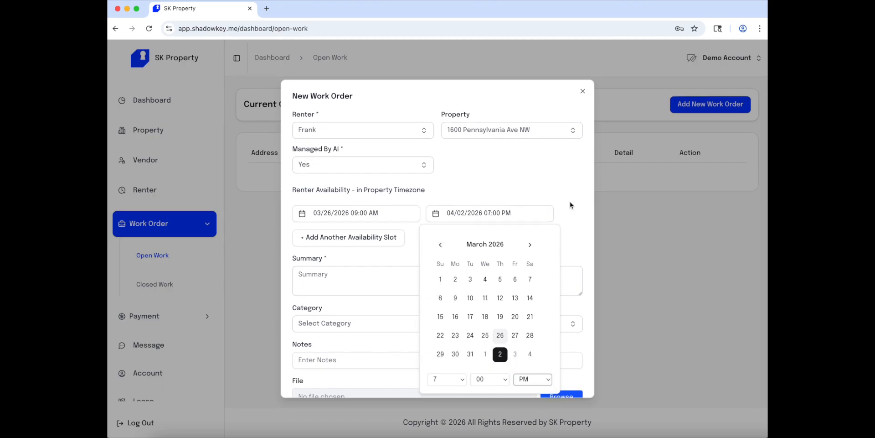
left_click(570, 202)
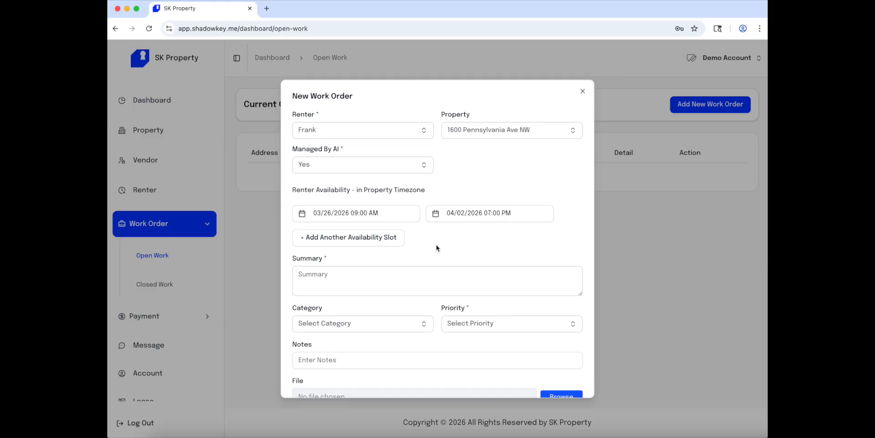
Enter the summary "kitchen sink leaking" and set the category to Plumbing and the priority to Medium.
scroll(436, 248, "down", 1)
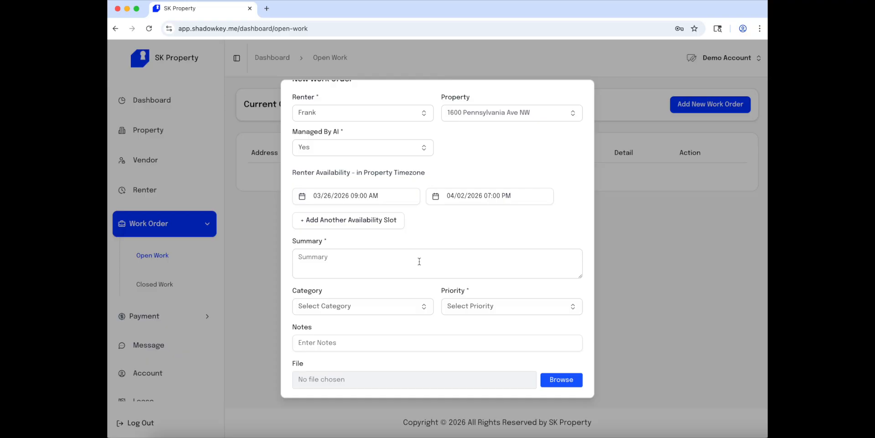
left_click(420, 260)
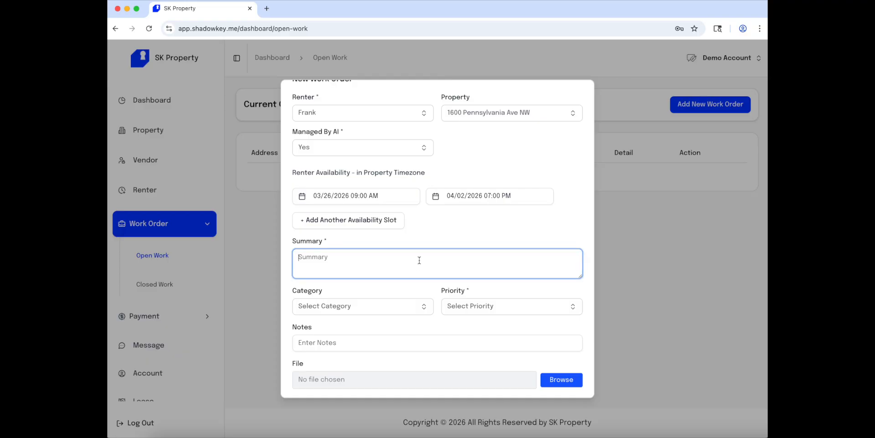
type("kitchen sink leaking")
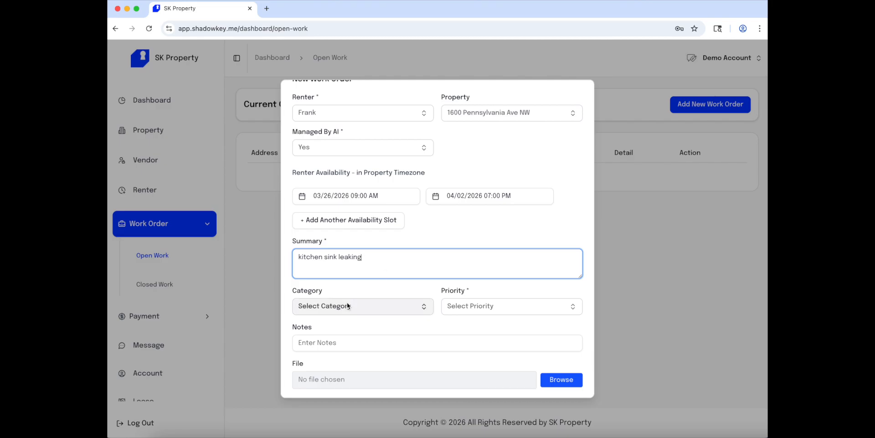
left_click(347, 306)
left_click(390, 215)
left_click(499, 306)
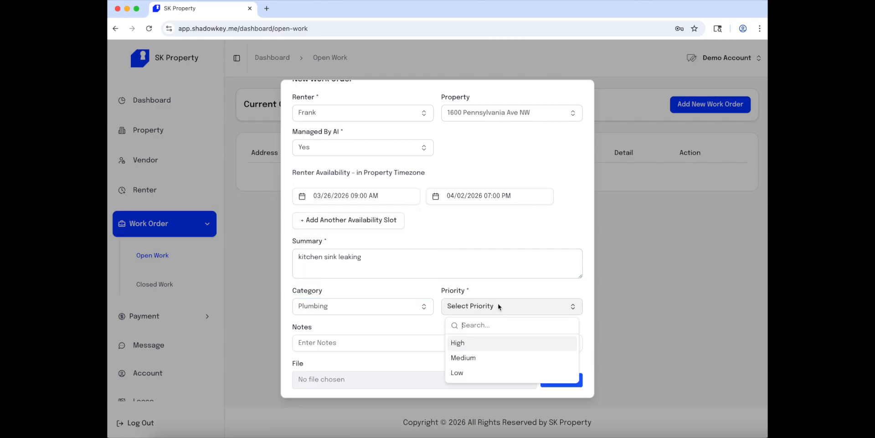
left_click(486, 357)
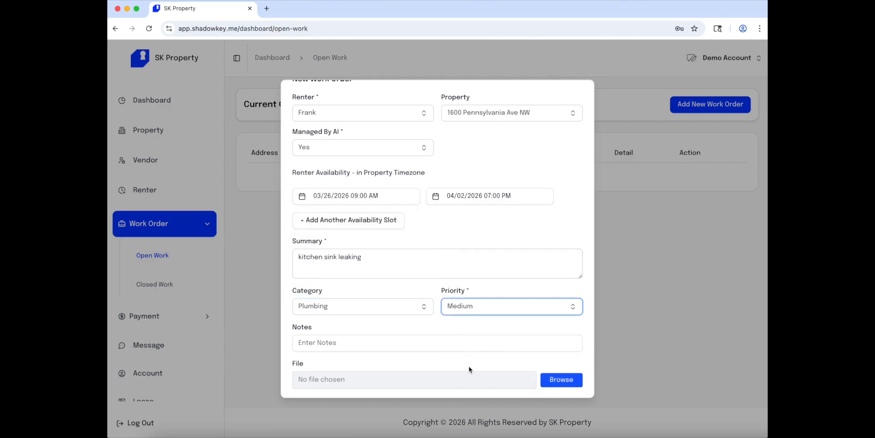
Attach the picture Sink_Drain_Leaks_0128_DJFs.jpg to the work order and create the request.
left_click(557, 379)
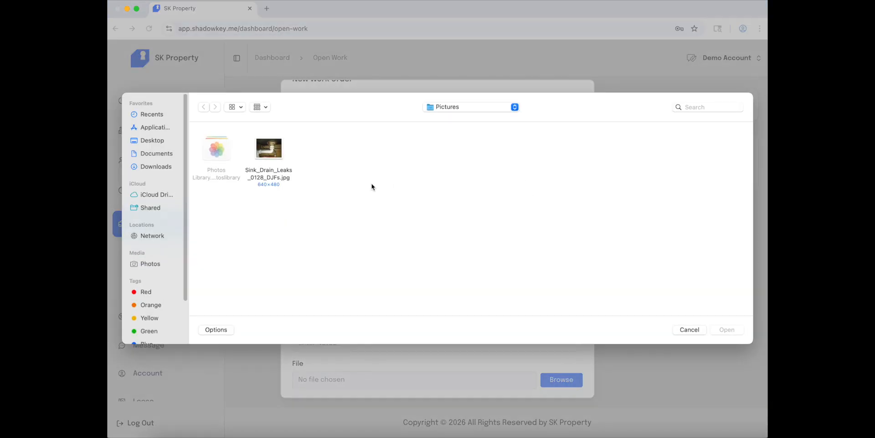
double_click(271, 149)
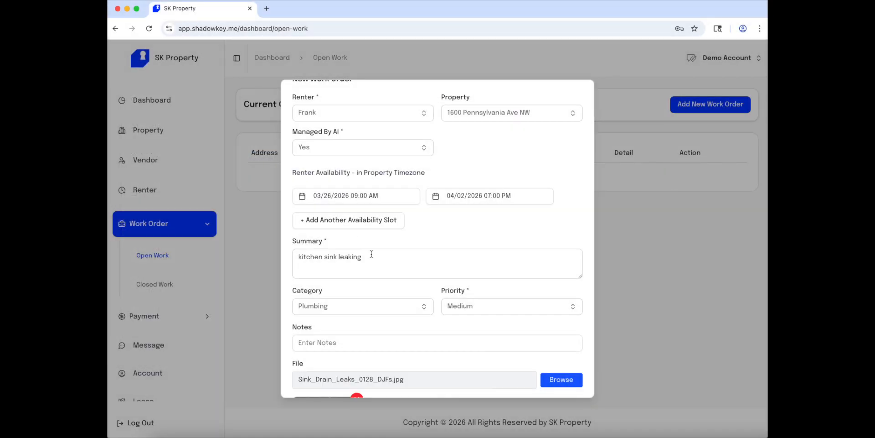
scroll(354, 341, "down", 3)
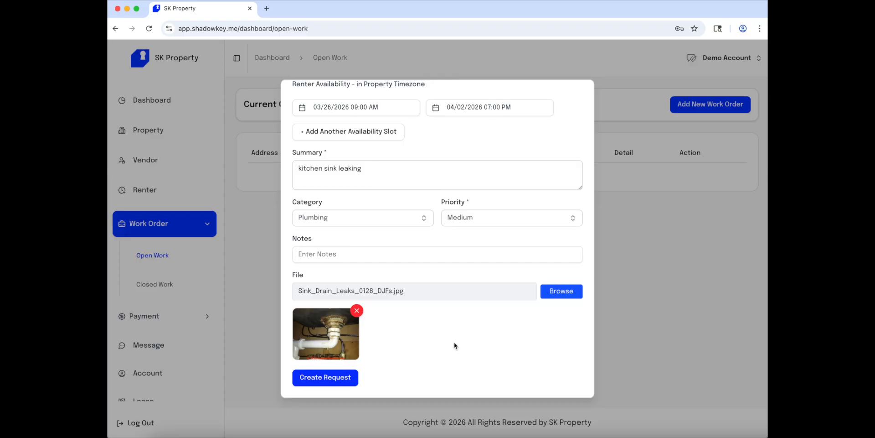
left_click(332, 378)
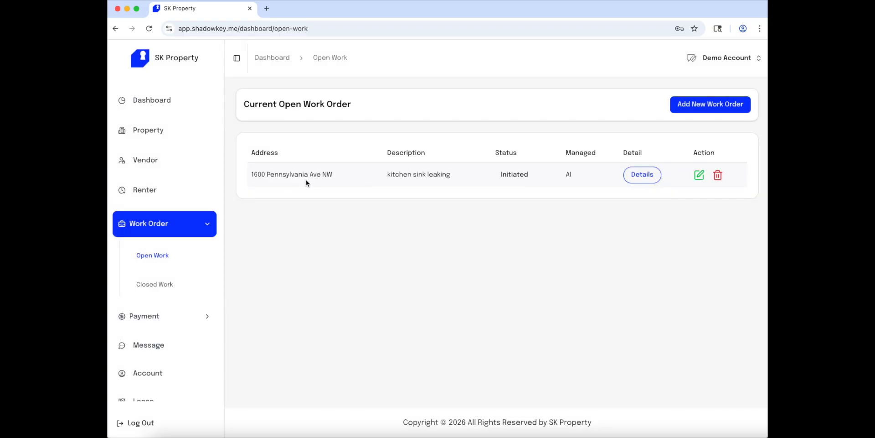
Open the details of the kitchen sink work order and review its status stages.
left_click(253, 175)
left_click_drag(253, 175, 549, 176)
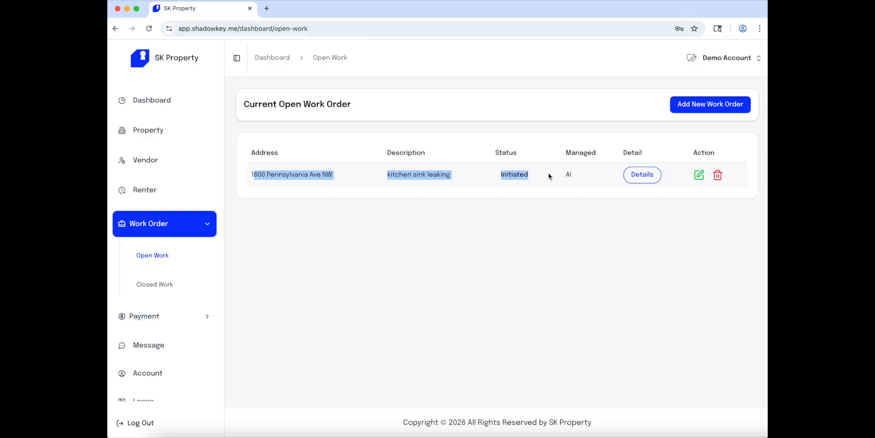
left_click(642, 175)
scroll(447, 211, "down", 1)
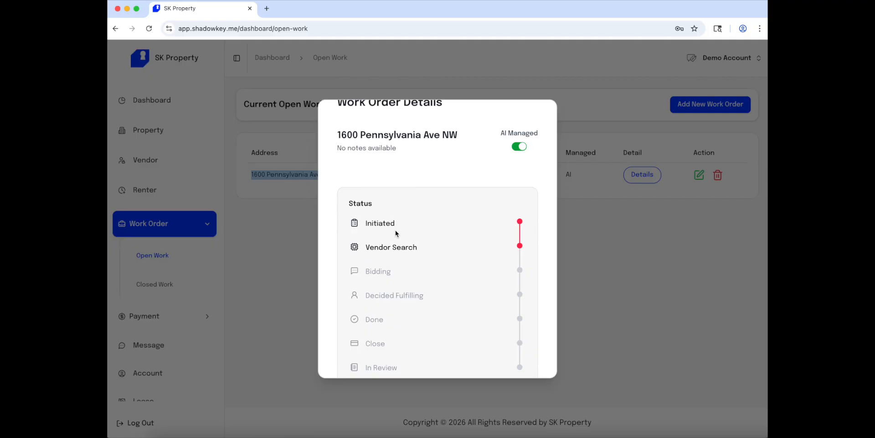
left_click_drag(368, 223, 428, 248)
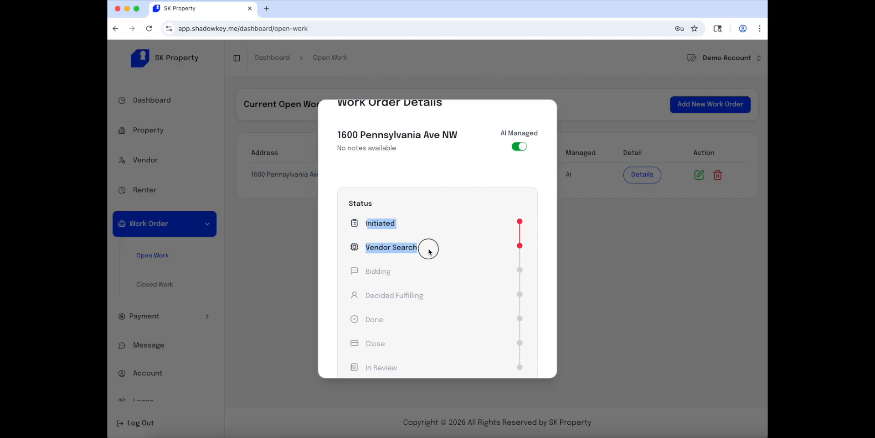
left_click(430, 250)
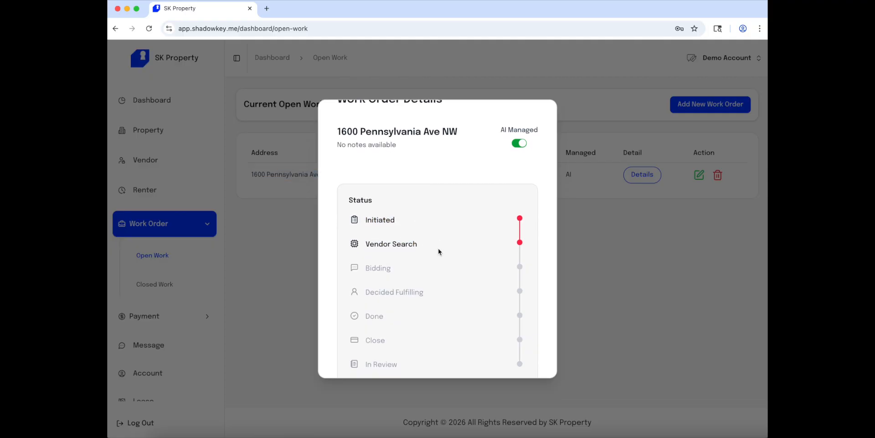
scroll(439, 248, "down", 3)
scroll(438, 248, "up", 4)
scroll(438, 248, "down", 3)
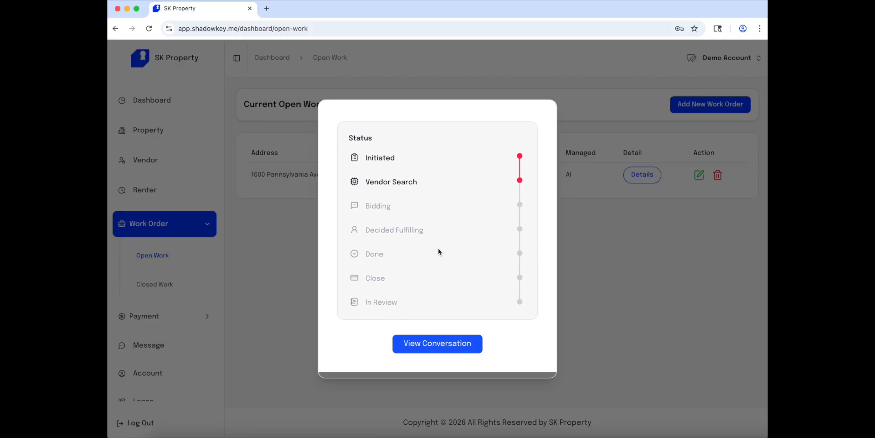
Open the vendor's conversation from the work order details and load the tokenized vendor link from its message in a new browser tab.
left_click(453, 351)
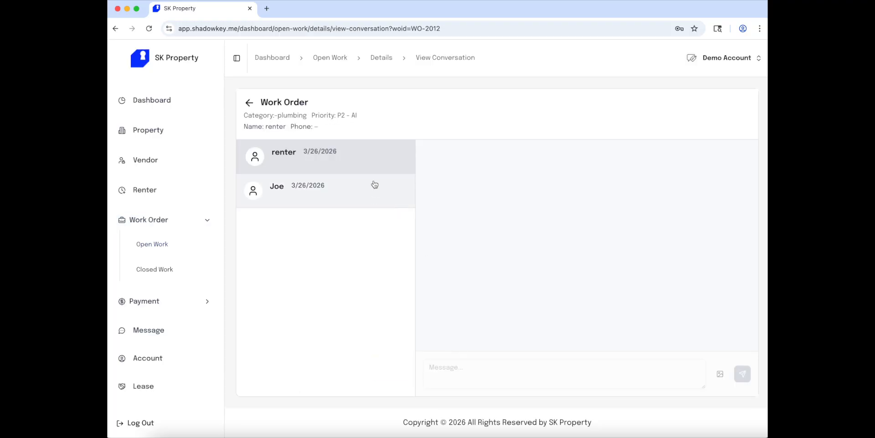
left_click(360, 199)
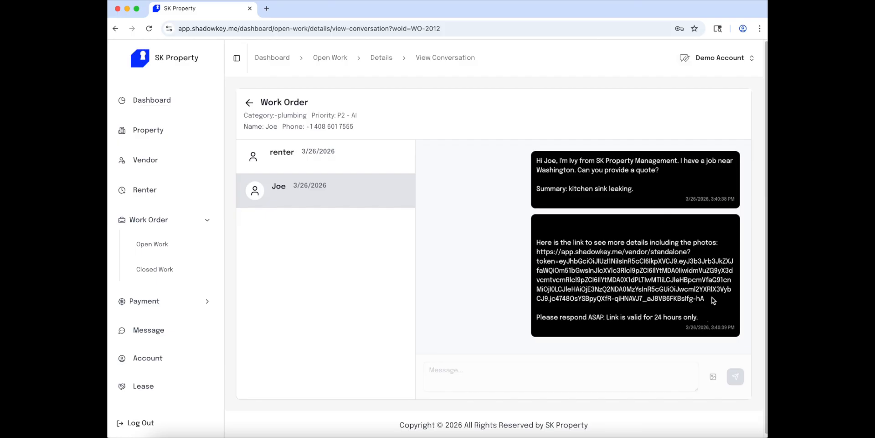
left_click_drag(714, 303, 534, 256)
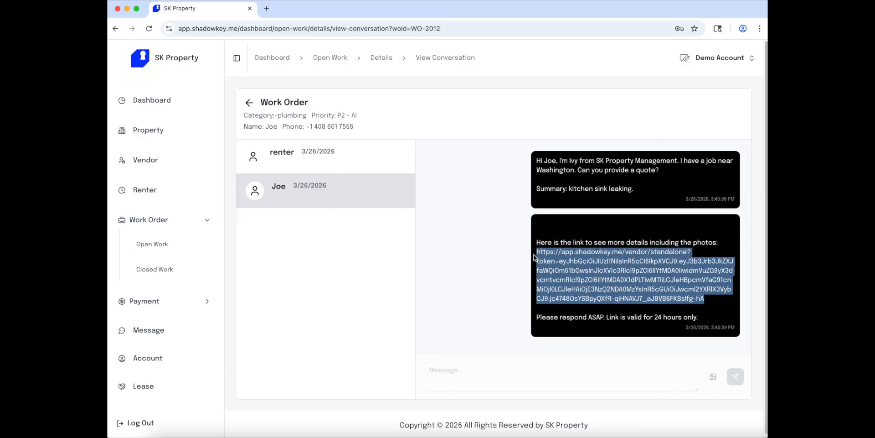
key("super+c")
left_click(267, 8)
key("super+v")
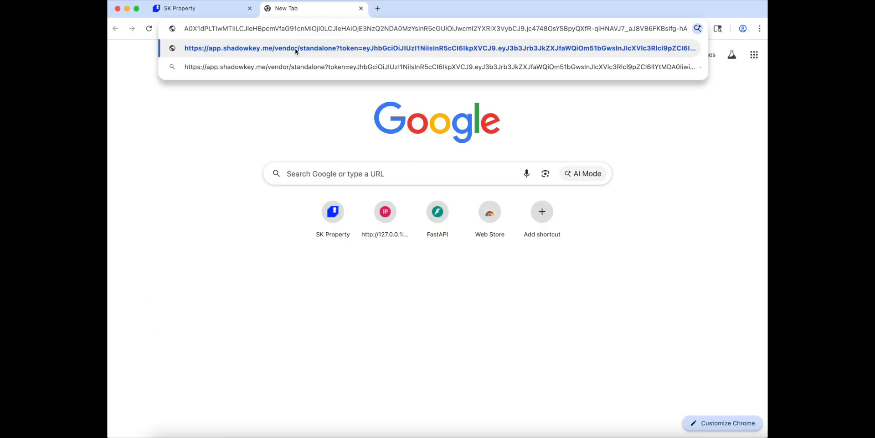
key("Return")
Review the property location and renter availability on the quote page, and answer Yes to submitting a quote for the job.
scroll(472, 210, "down", 2)
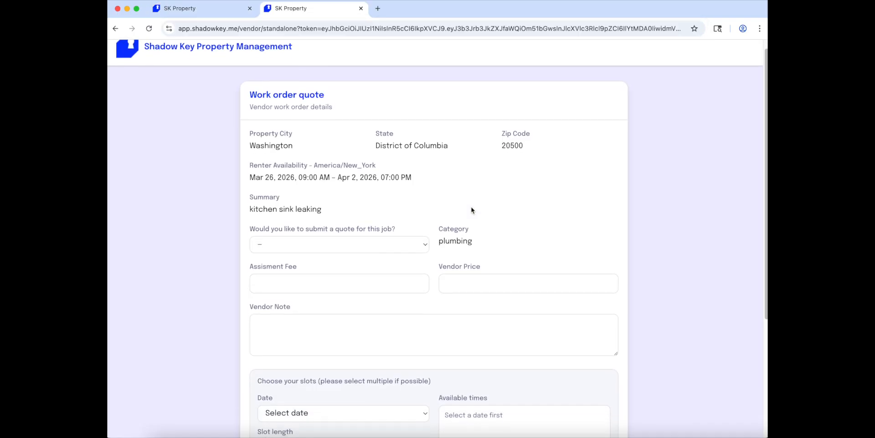
scroll(472, 209, "down", 1)
left_click_drag(244, 73, 296, 93)
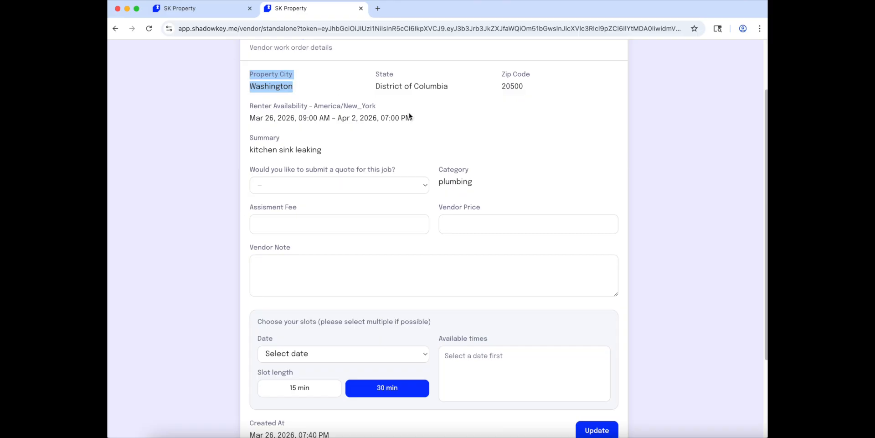
left_click_drag(451, 118, 230, 81)
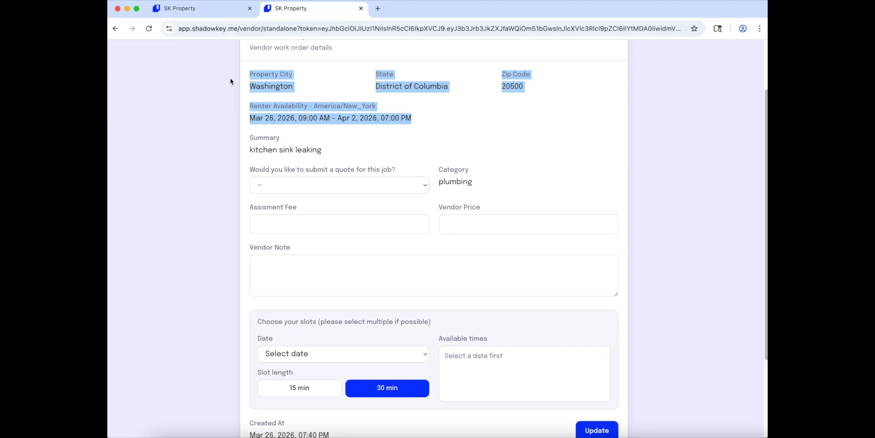
left_click(420, 186)
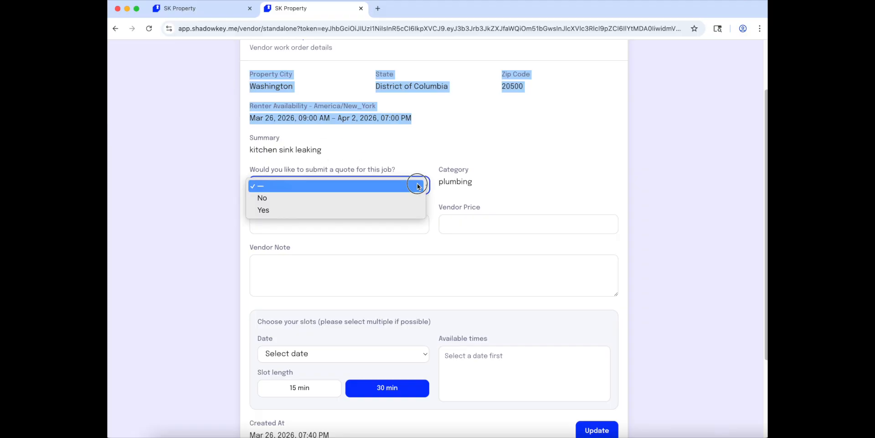
left_click(399, 210)
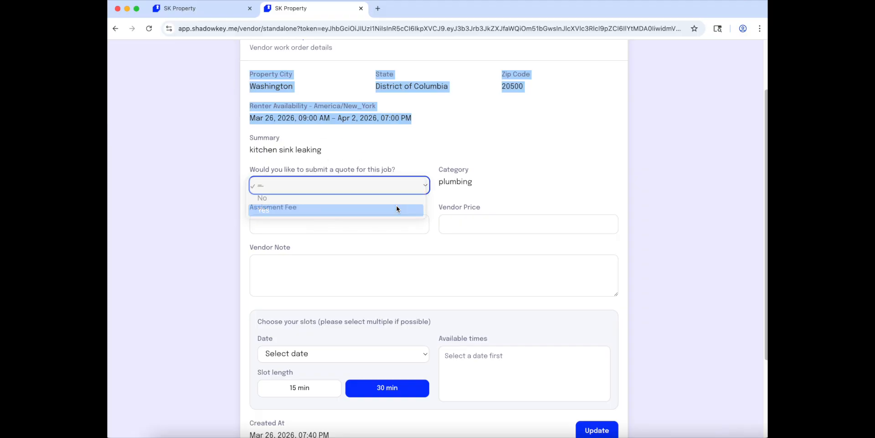
scroll(398, 209, "down", 1)
left_click(494, 100)
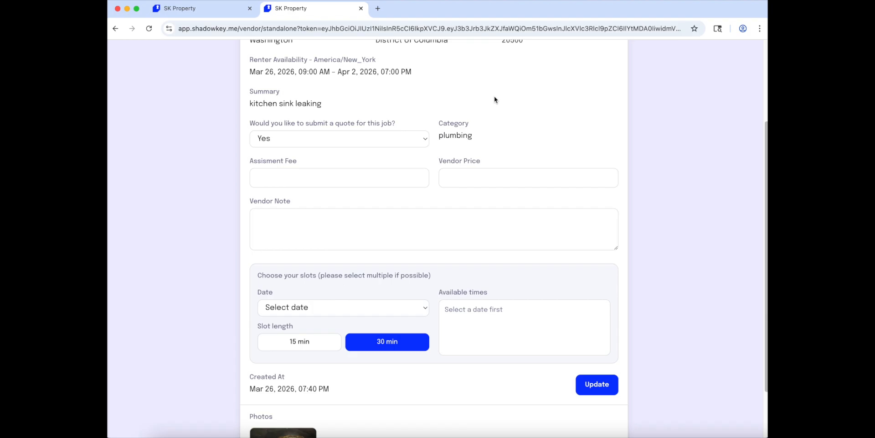
Enter an assessment fee of 50 and a vendor price of 100, clearing the assessment fee again.
scroll(495, 99, "up", 3)
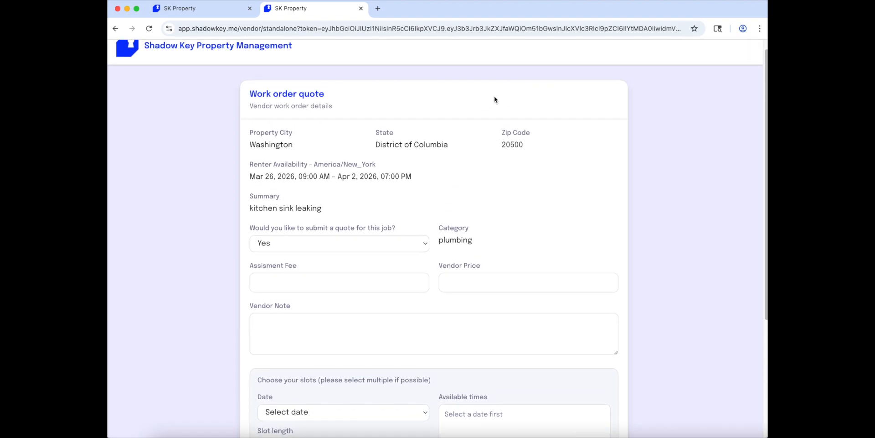
scroll(494, 99, "down", 3)
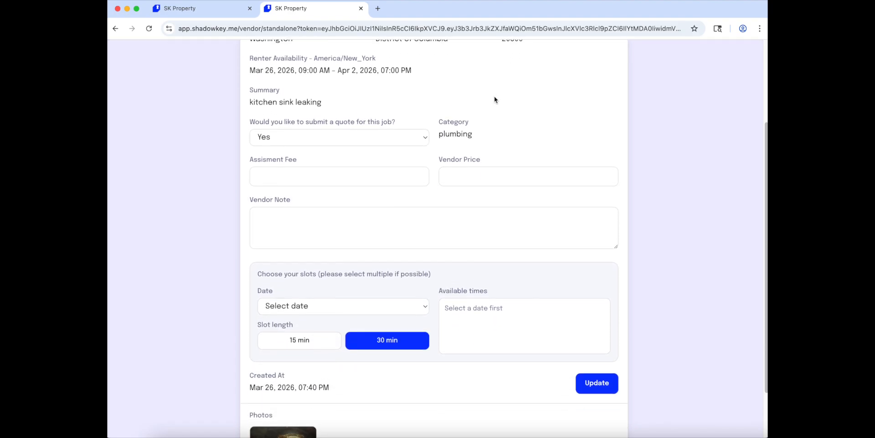
left_click(395, 167)
type("50")
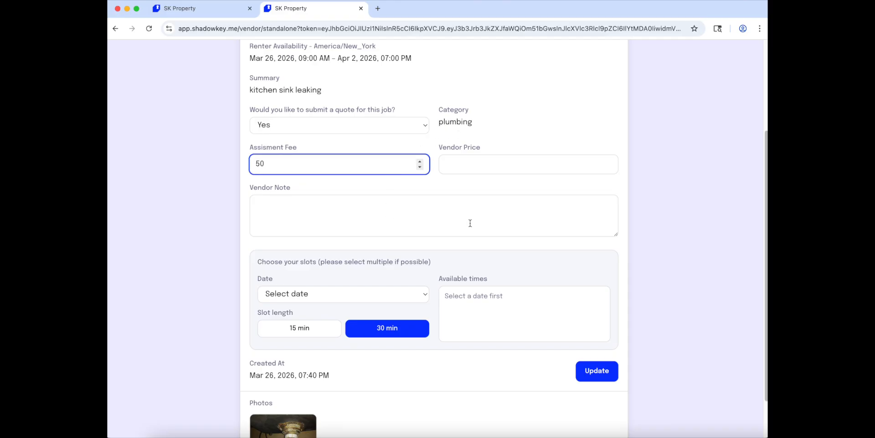
left_click(497, 167)
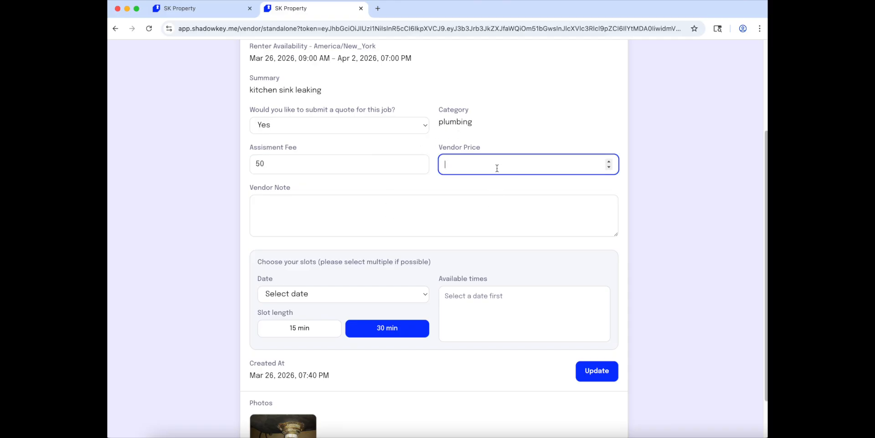
type("100")
key("shift+Tab")
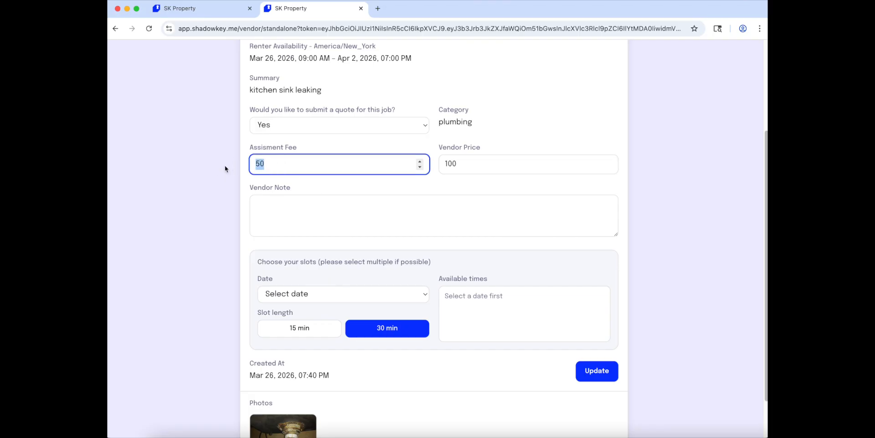
key("BackSpace")
left_click(342, 211)
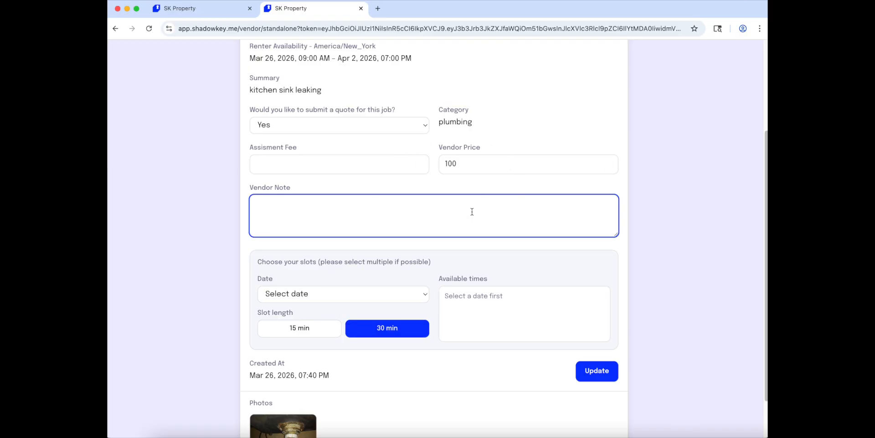
Choose the 30-minute slot 11:00 AM – 11:30 AM on Fri, Mar 27, 2026 and submit the vendor quote.
scroll(472, 212, "down", 2)
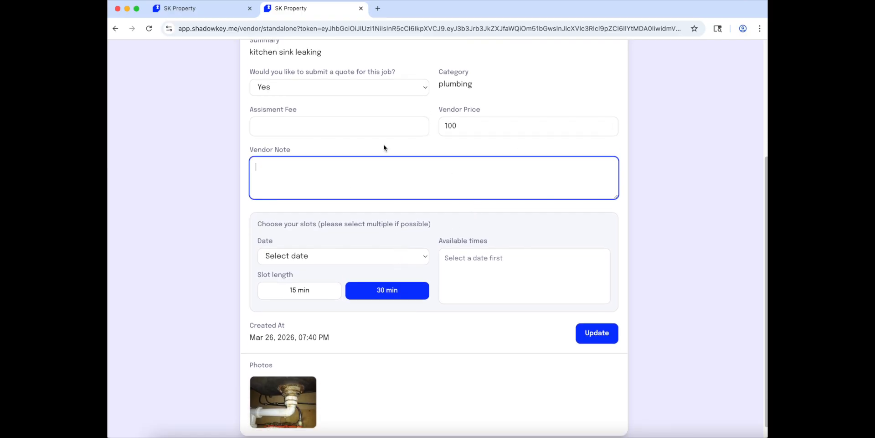
left_click(403, 256)
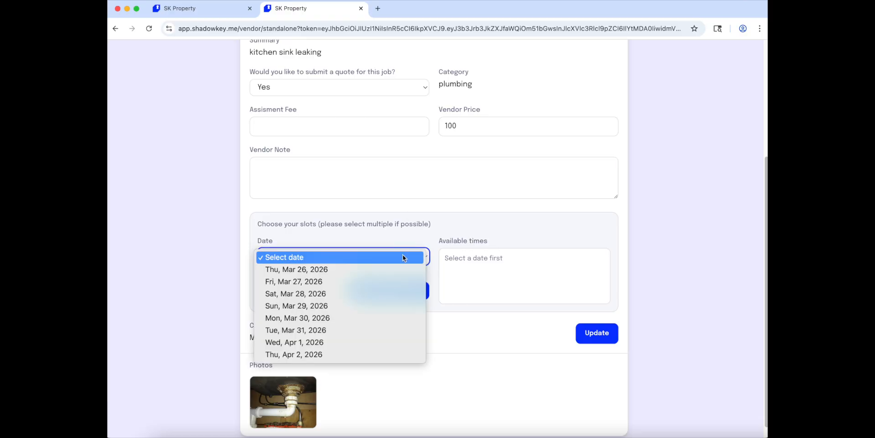
left_click(386, 279)
scroll(514, 294, "down", 8)
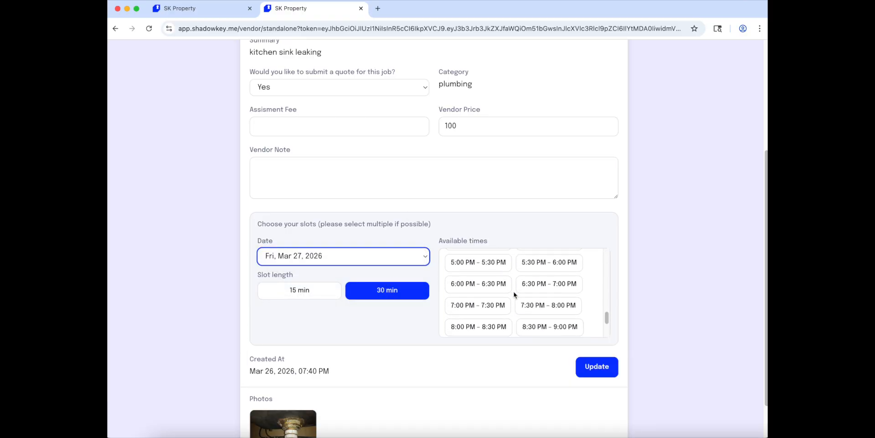
scroll(514, 294, "up", 10)
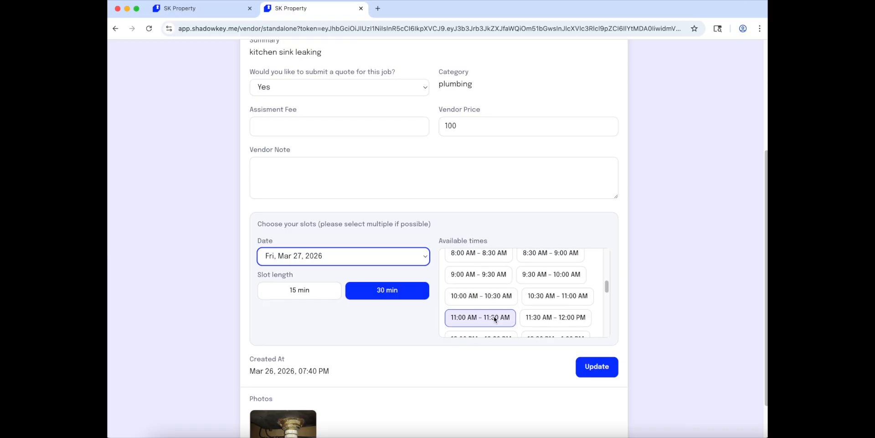
left_click(494, 317)
scroll(354, 323, "down", 1)
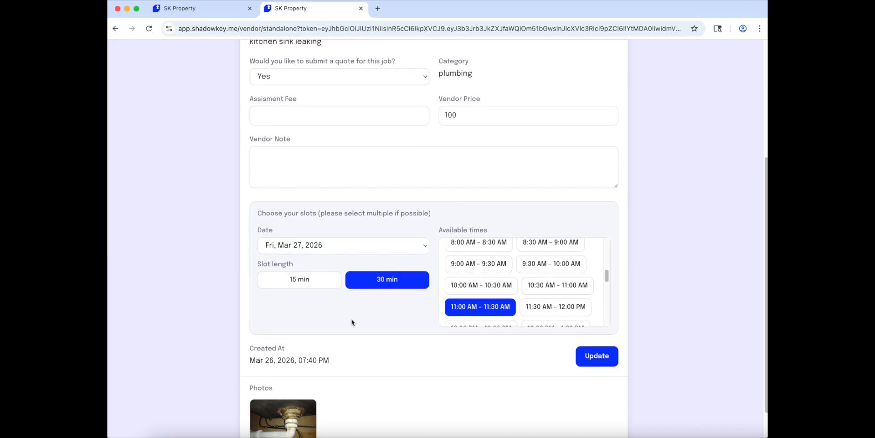
scroll(361, 321, "down", 1)
left_click(611, 319)
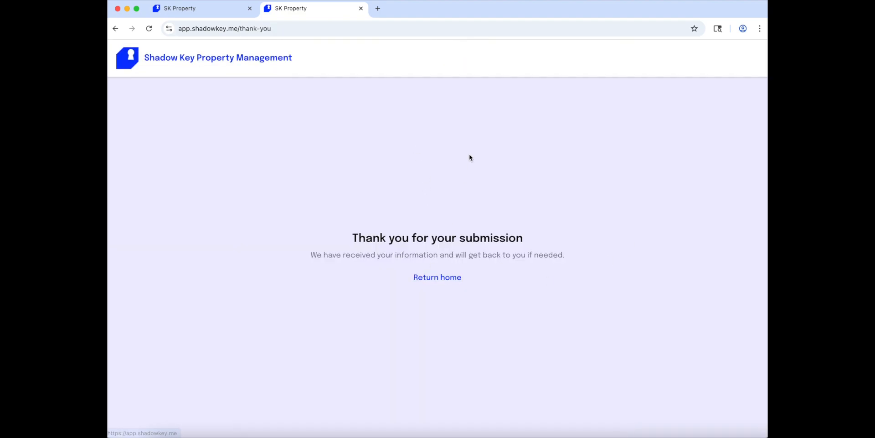
Close the vendor page and examine the status stages in the kitchen sink work order's details.
left_click(361, 9)
left_click(248, 102)
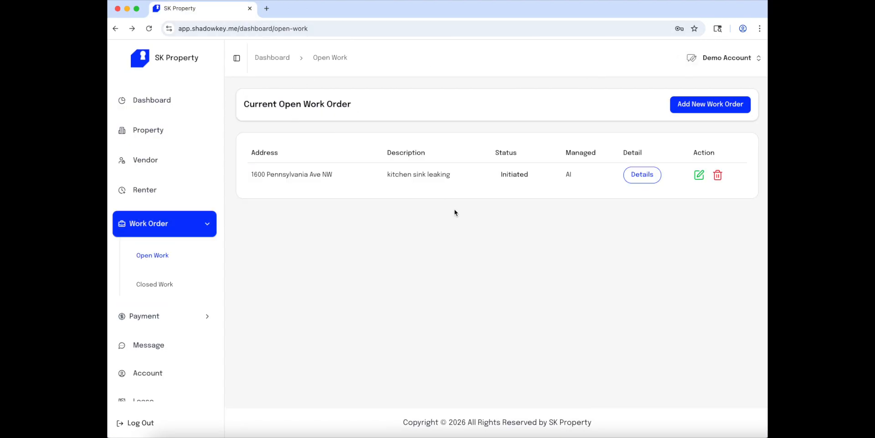
left_click(643, 176)
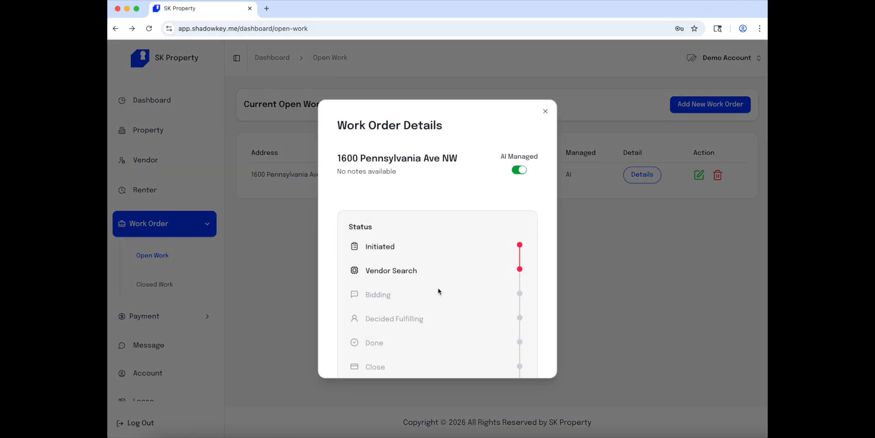
scroll(438, 291, "down", 2)
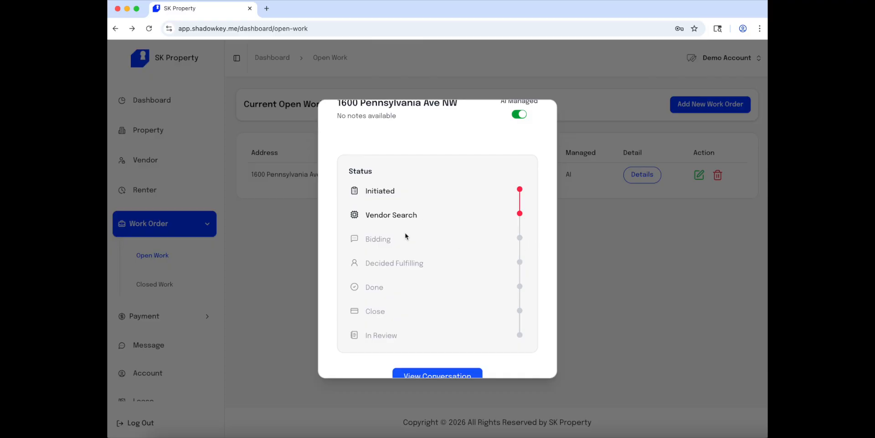
left_click_drag(352, 218, 449, 220)
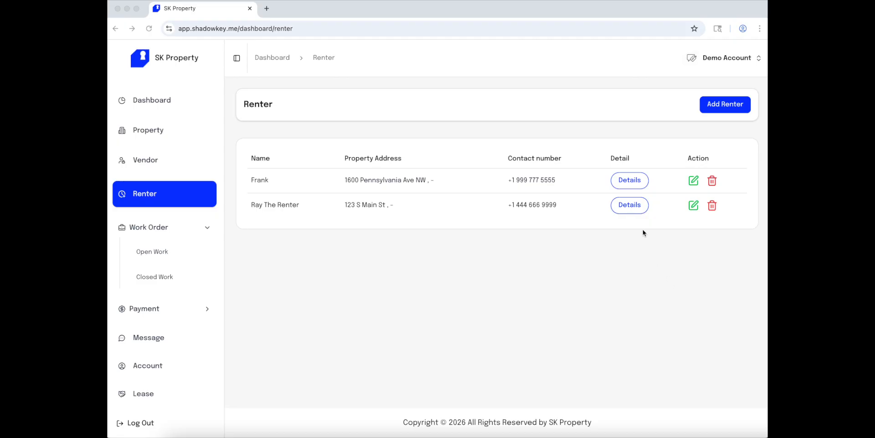
Return to the open work orders from the renter list and check the kitchen sink job's progress in its details.
left_click(160, 251)
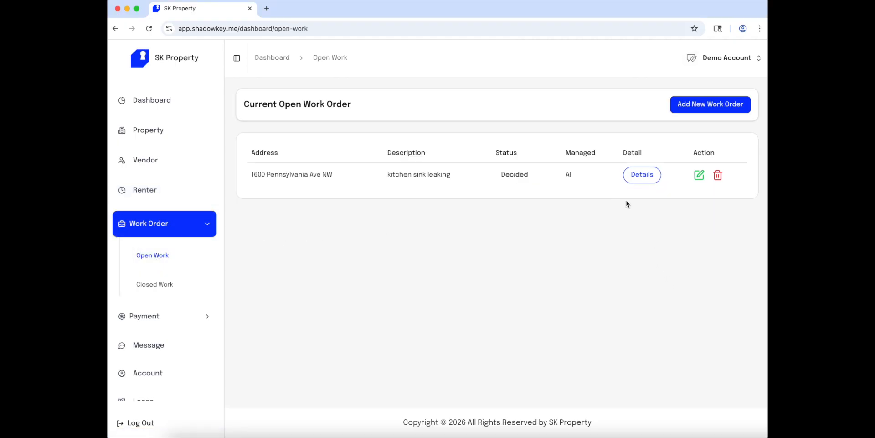
left_click(647, 176)
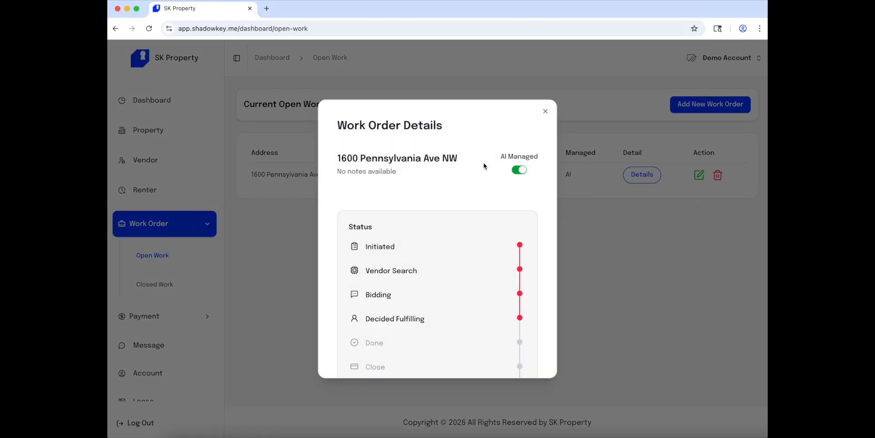
scroll(480, 207, "down", 1)
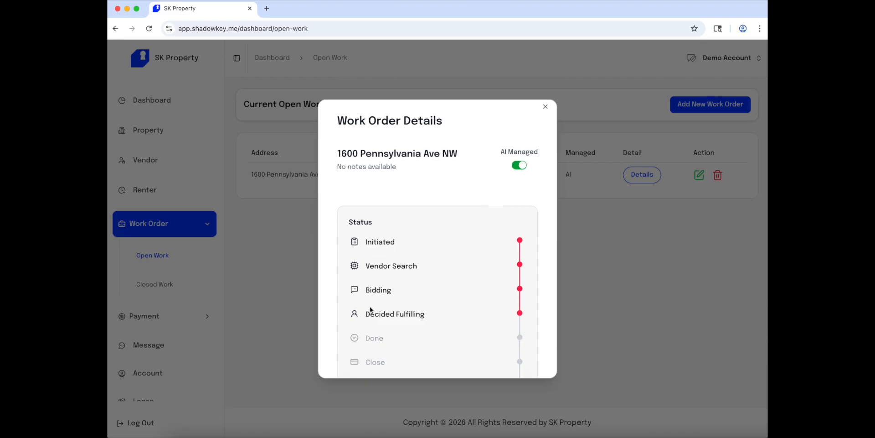
scroll(444, 317, "down", 3)
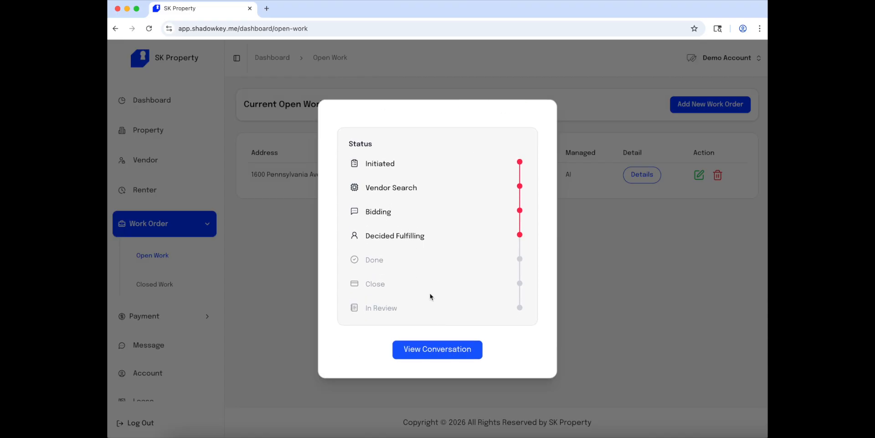
Open the vendor's conversation and load the tokenized invoice link from the bid acceptance message in a new browser tab.
left_click(462, 355)
left_click(355, 201)
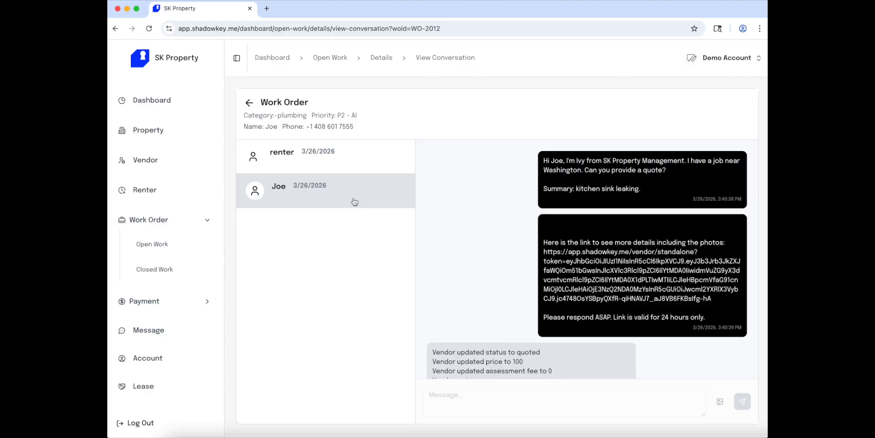
scroll(529, 242, "down", 6)
scroll(529, 242, "up", 2)
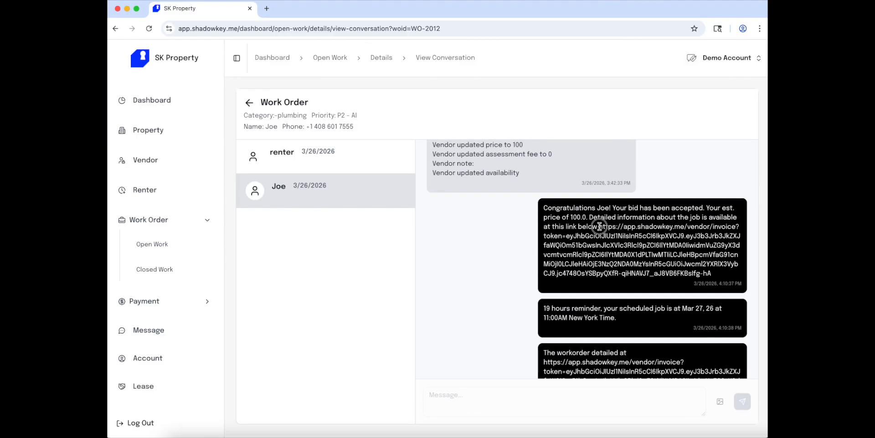
left_click_drag(599, 226, 714, 276)
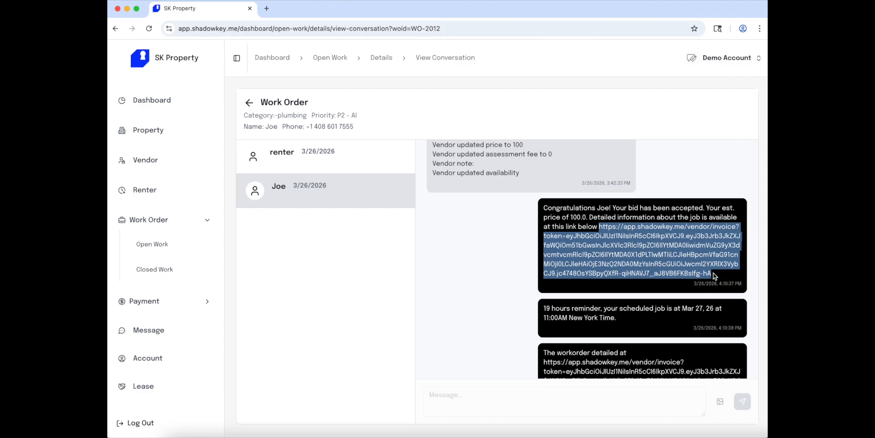
key("super+c")
key("super+t")
key("super+v")
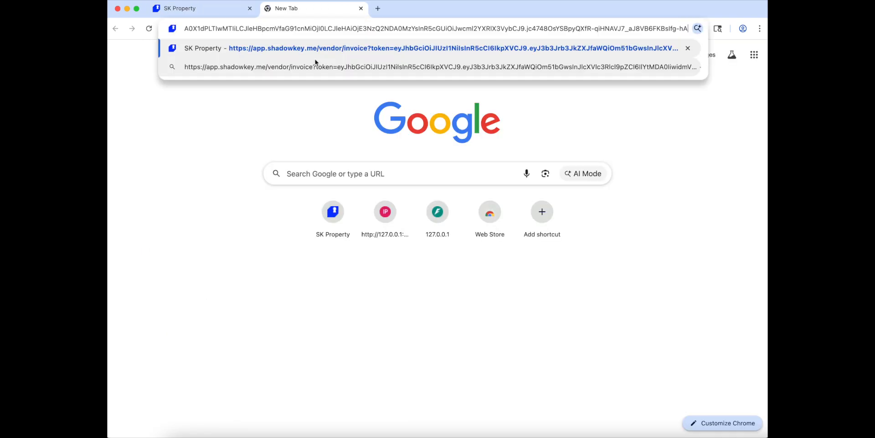
key("Return")
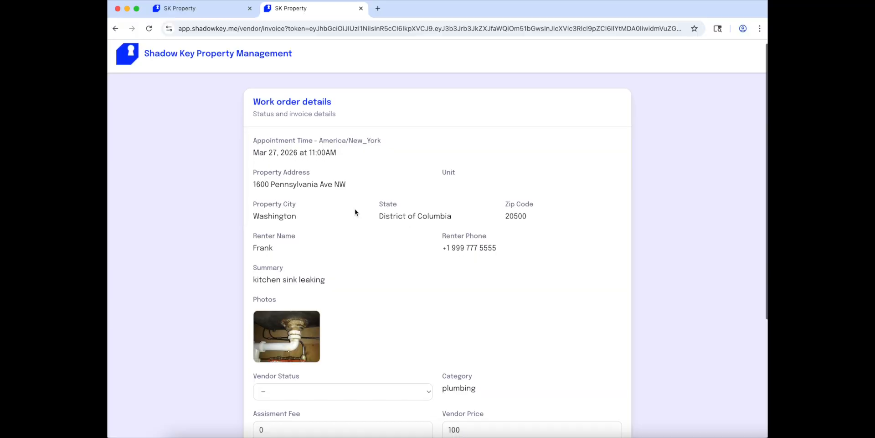
Review the appointment time, property address, renter contact and job summary on the vendor's invoice page.
scroll(356, 212, "down", 3)
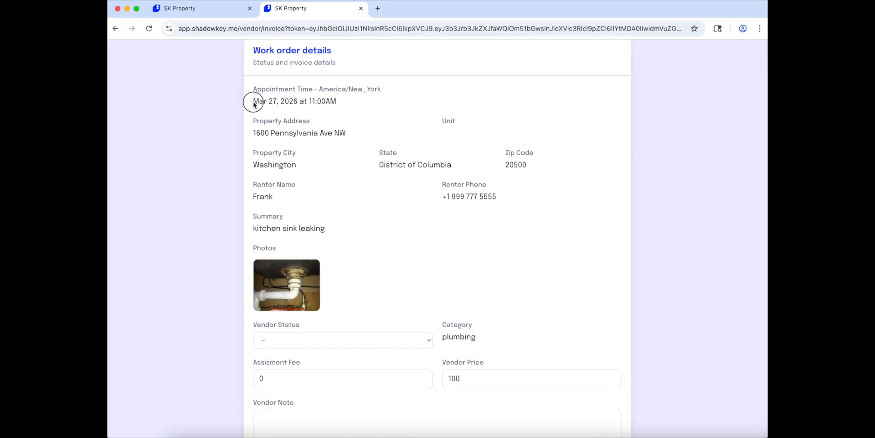
left_click_drag(254, 104, 335, 99)
left_click_drag(256, 132, 361, 135)
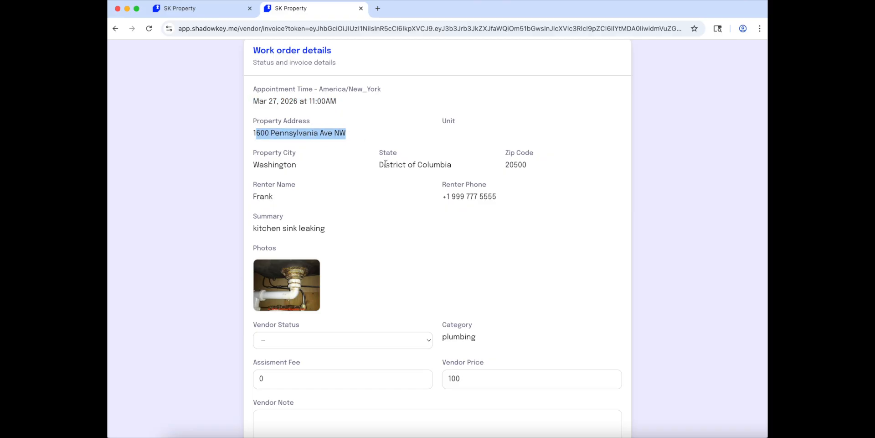
left_click_drag(254, 186, 498, 195)
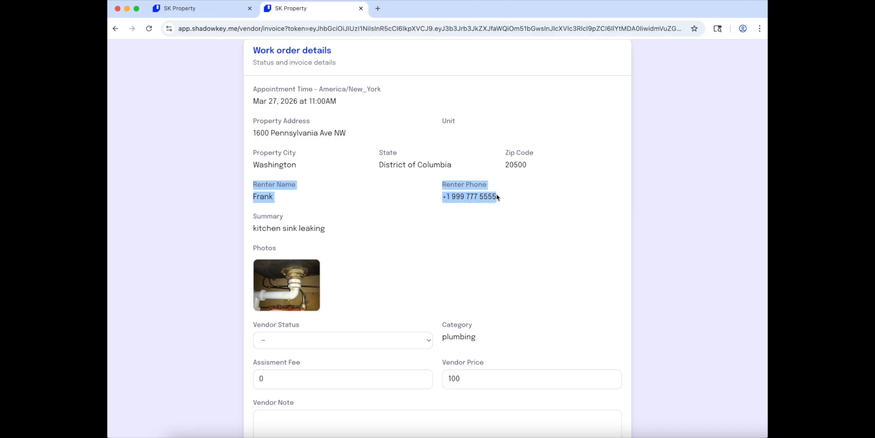
scroll(498, 195, "down", 1)
left_click_drag(279, 217, 311, 217)
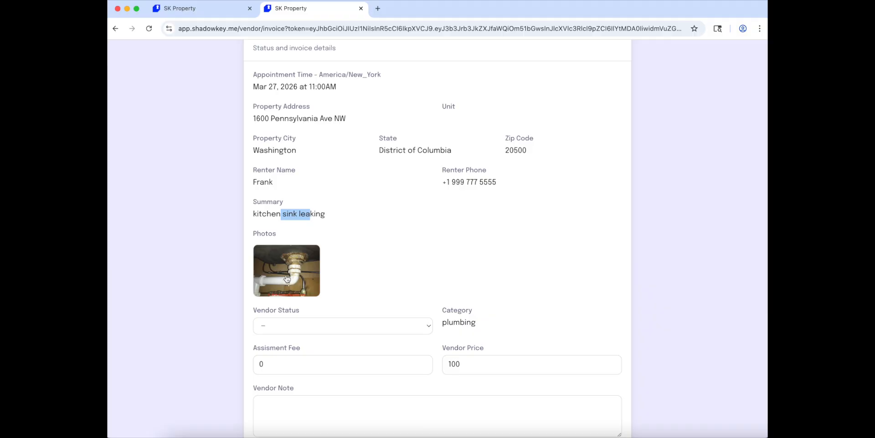
Inspect the attached sink leak photo at full size, close it and return to the vendor status fields on the invoice page.
left_click(293, 277)
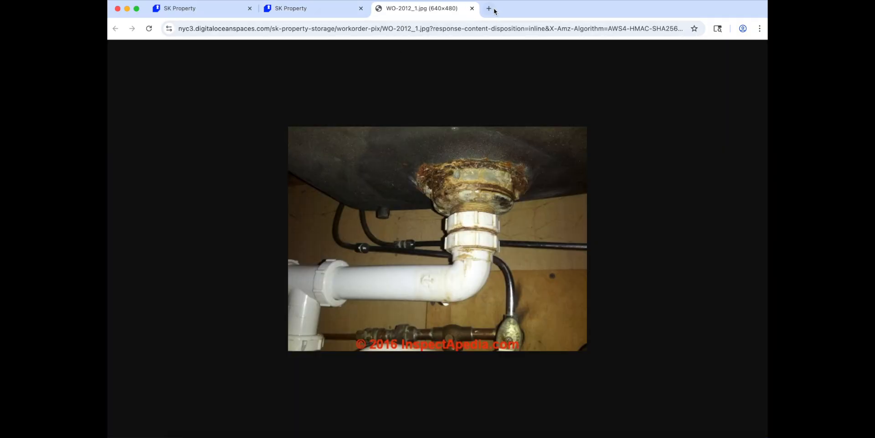
left_click(472, 9)
scroll(425, 207, "down", 3)
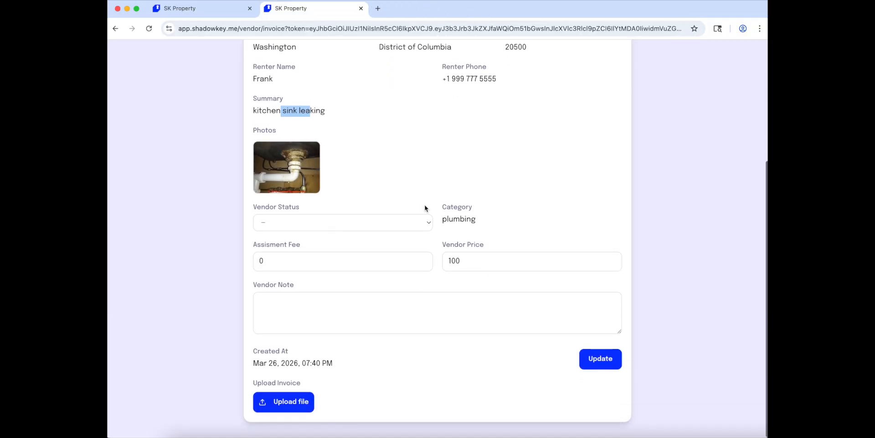
Set the vendor status to "workorder completed" and submit the invoice page update.
left_click(421, 223)
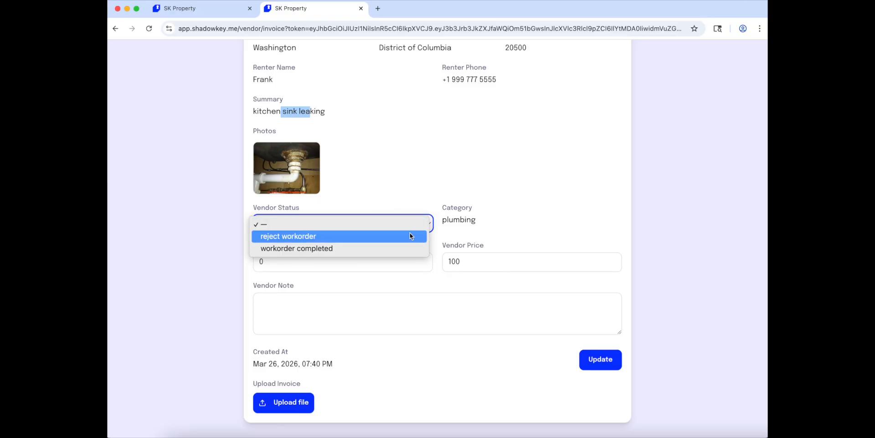
left_click(399, 251)
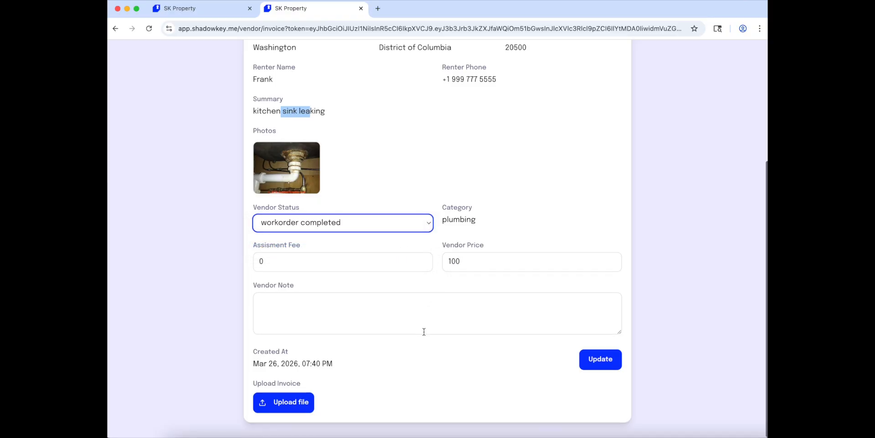
left_click(349, 382)
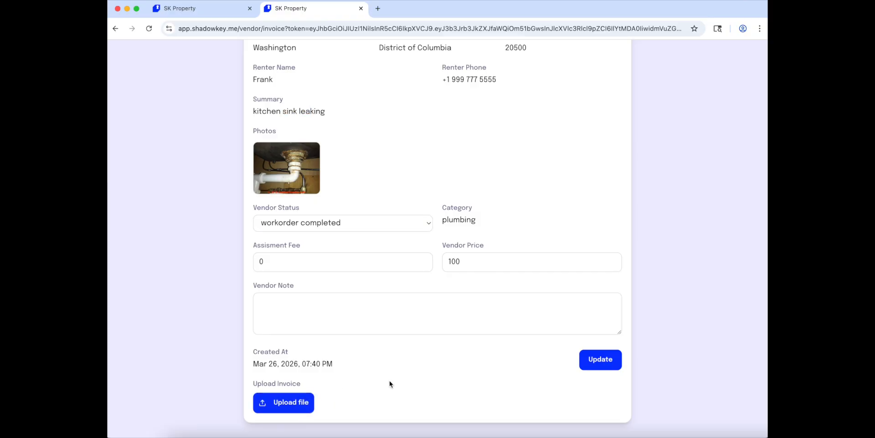
scroll(389, 383, "up", 4)
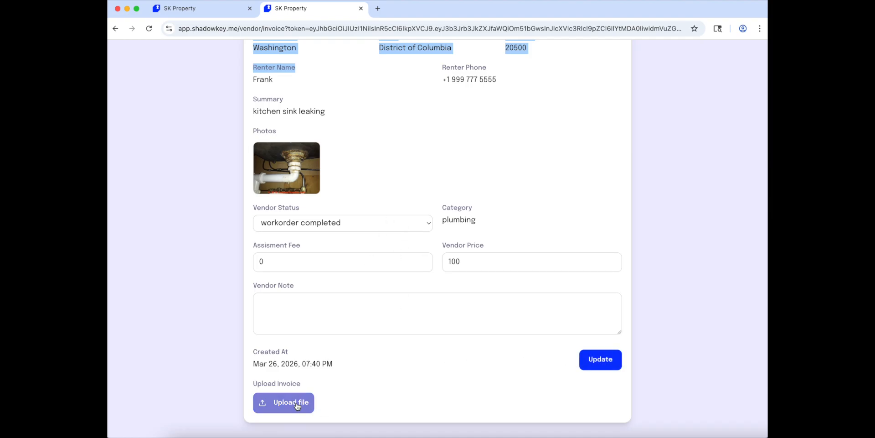
left_click(595, 367)
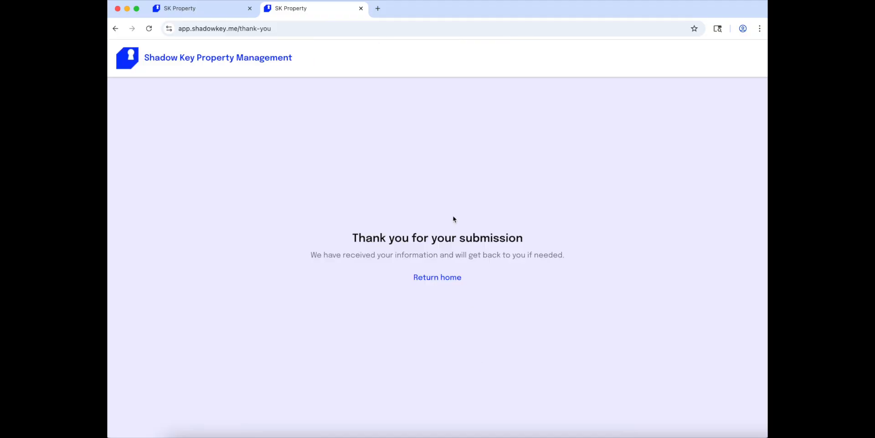
Return to the owner's dashboard, find the finished kitchen sink job among the closed work orders and examine its status stages.
left_click(202, 9)
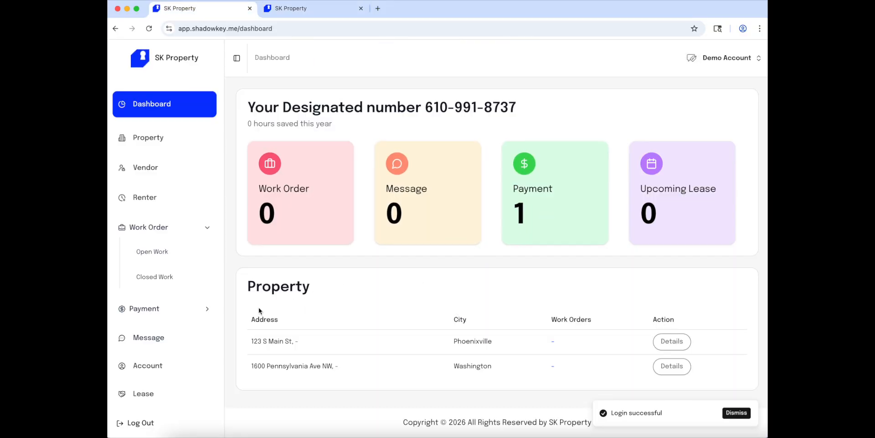
left_click(155, 251)
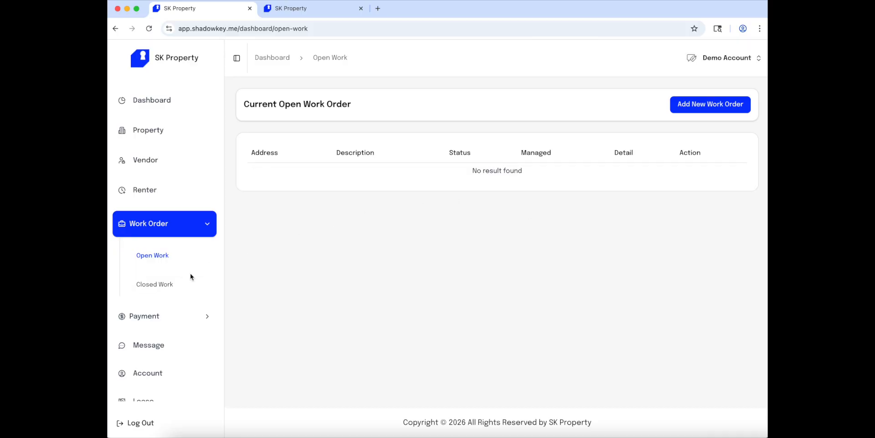
left_click(171, 284)
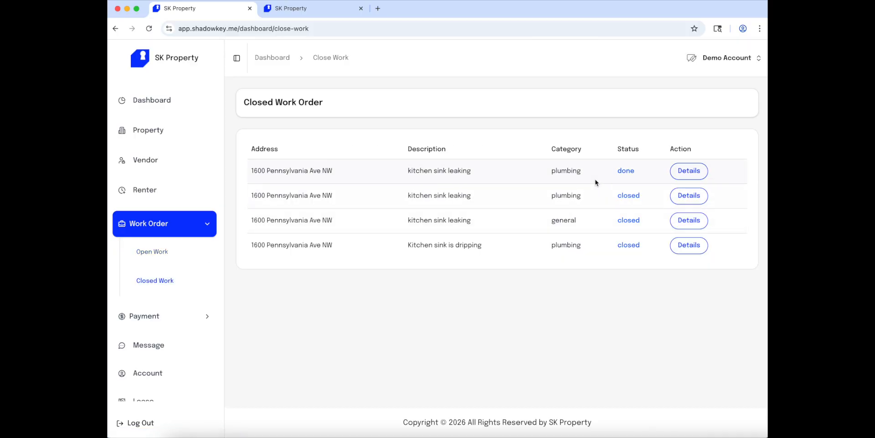
left_click(689, 171)
scroll(462, 275, "down", 2)
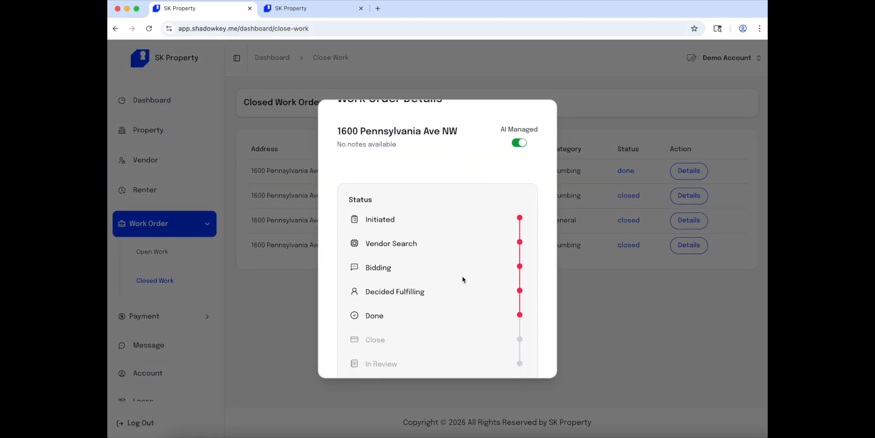
scroll(462, 279, "down", 1)
scroll(538, 132, "up", 5)
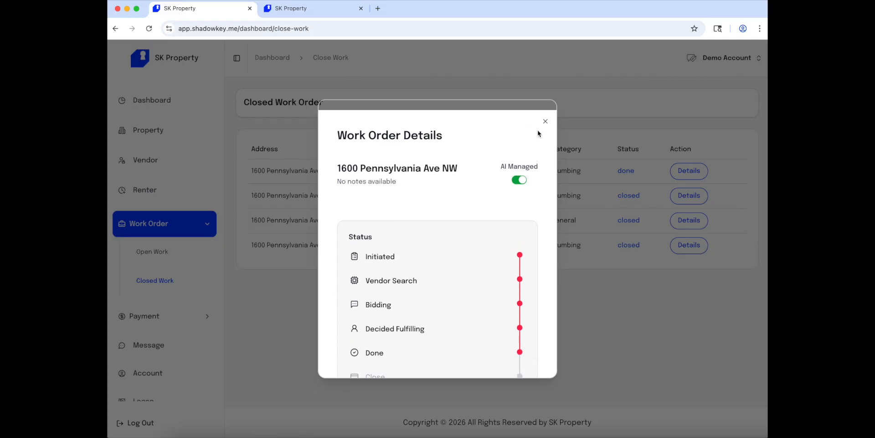
left_click(545, 111)
Open the plumbing job's payment details from the dashboard and review the amount, due date, payment method, account, invoices and payment records.
left_click(152, 100)
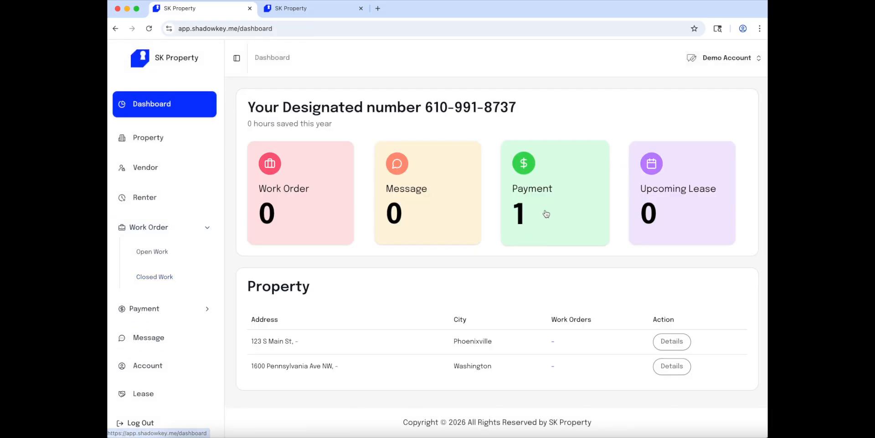
left_click(570, 203)
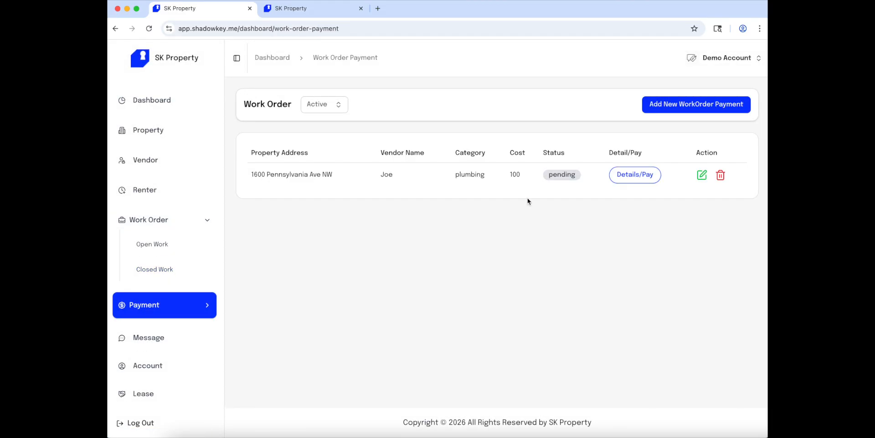
left_click(645, 175)
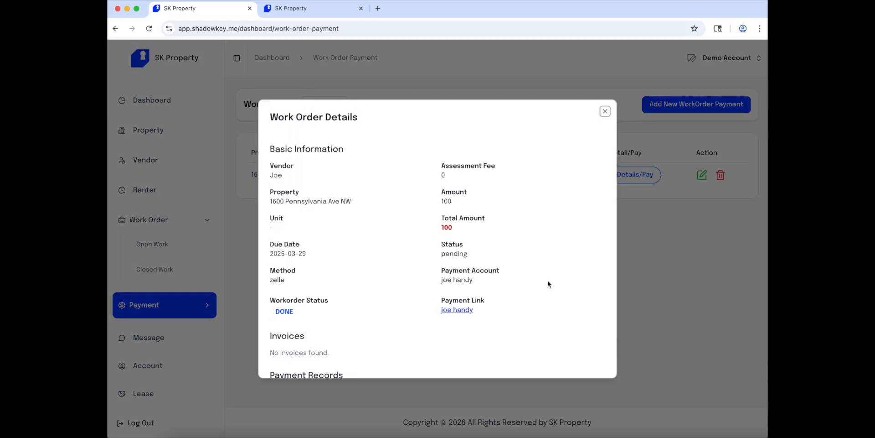
scroll(547, 283, "down", 2)
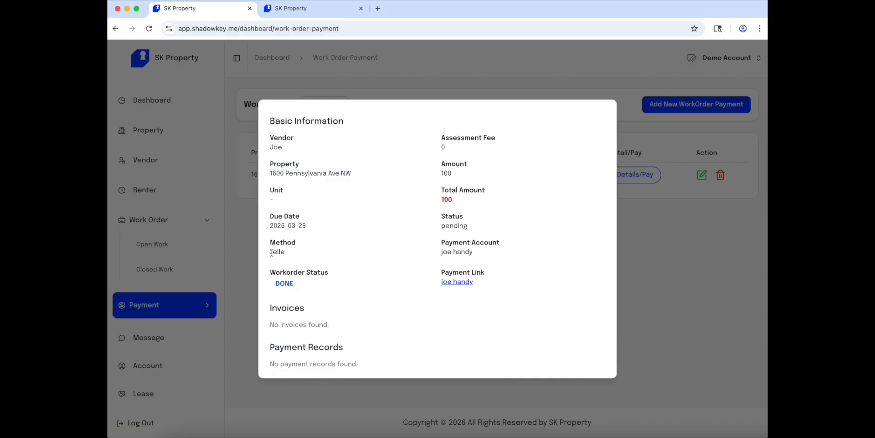
left_click_drag(271, 252, 492, 253)
scroll(385, 324, "down", 1)
scroll(357, 319, "up", 3)
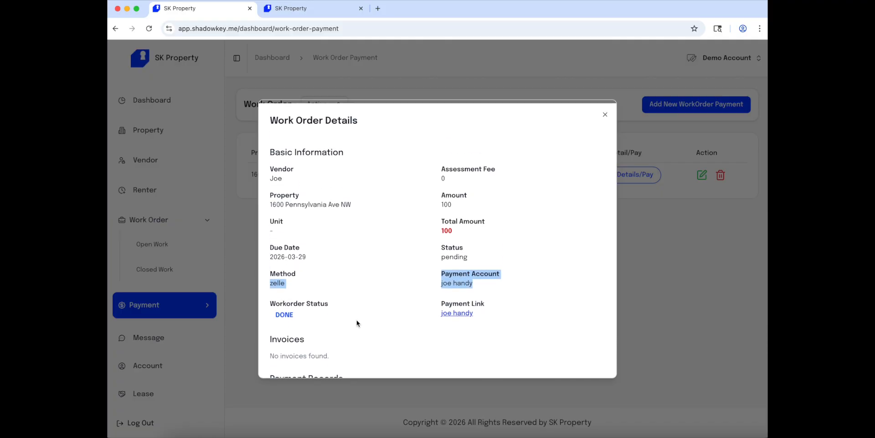
scroll(356, 319, "down", 2)
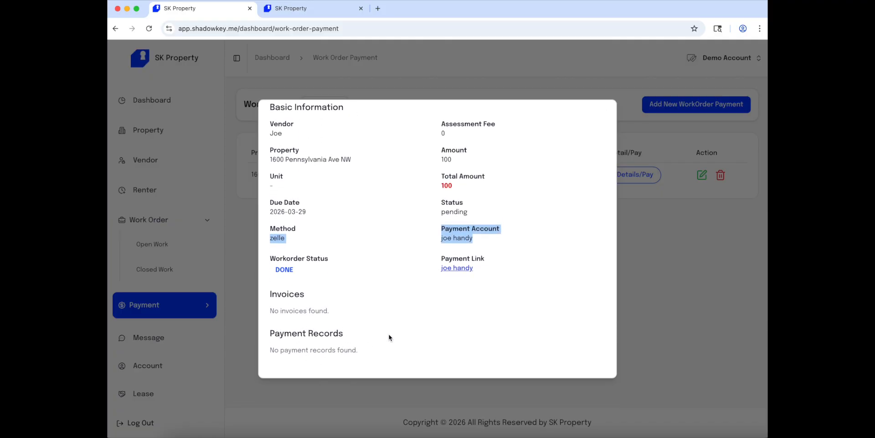
scroll(417, 322, "up", 2)
scroll(417, 321, "down", 2)
scroll(419, 321, "up", 2)
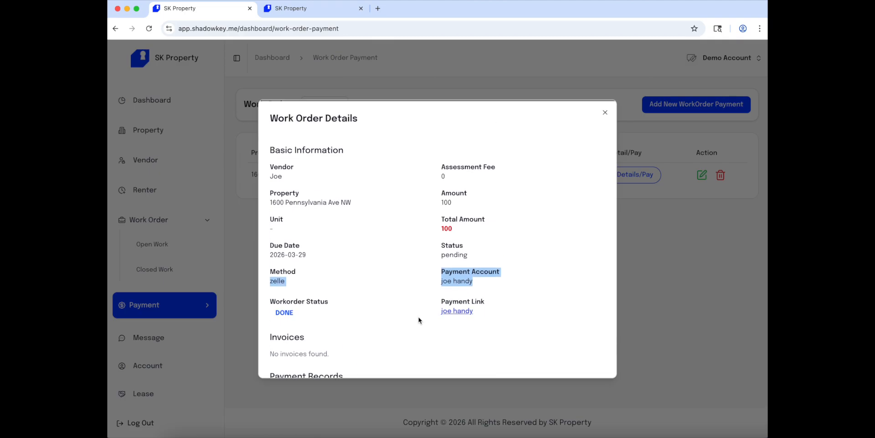
left_click(605, 113)
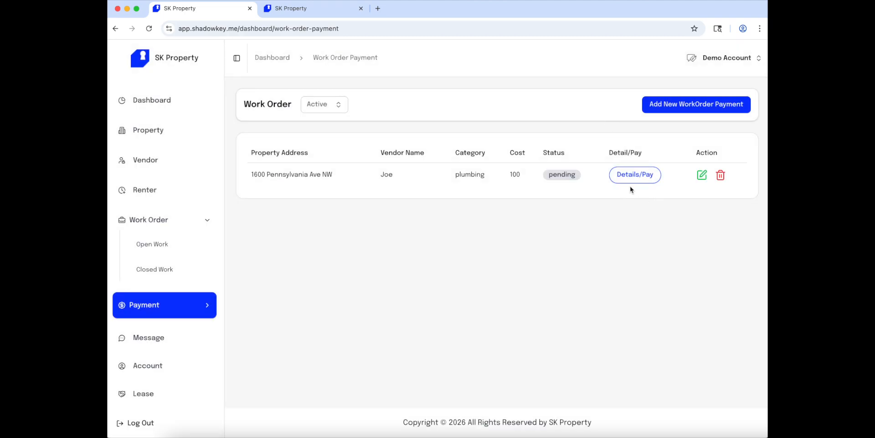
Update the plumbing work order payment with the payment status set to Paid.
left_click(702, 175)
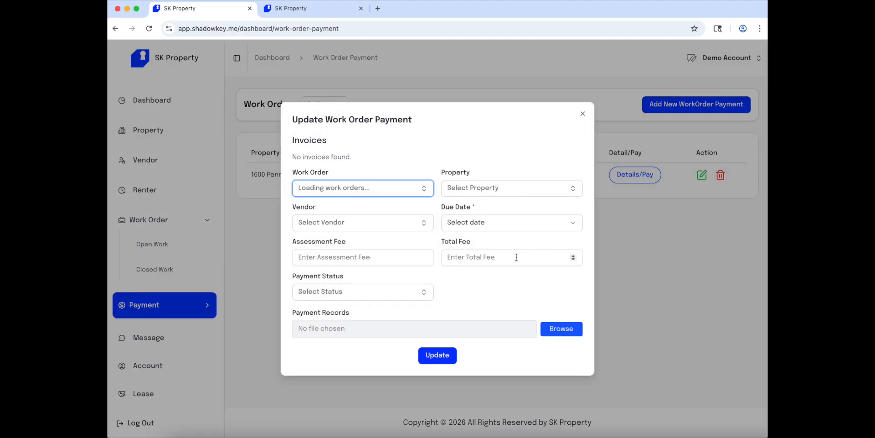
left_click(418, 296)
left_click(360, 329)
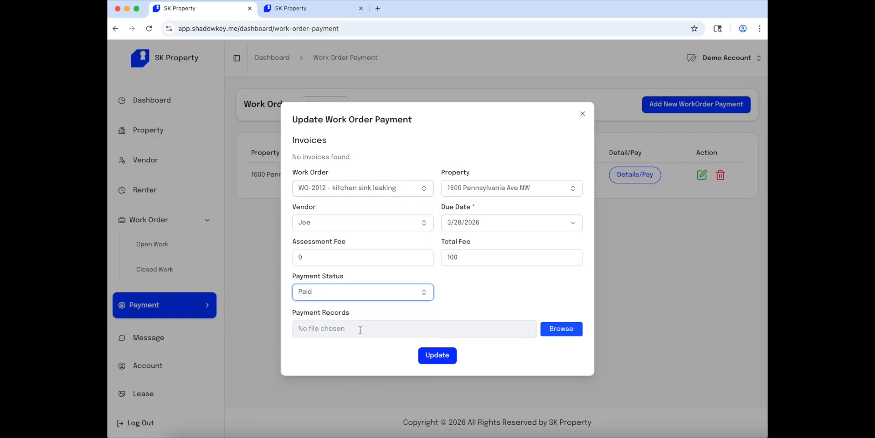
left_click(446, 355)
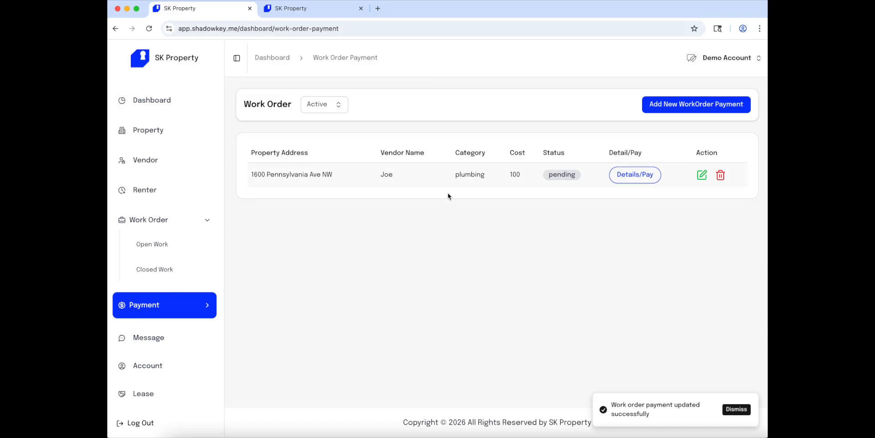
Reopen the details of the finished kitchen sink job in the closed work orders and check its status stages.
left_click(180, 247)
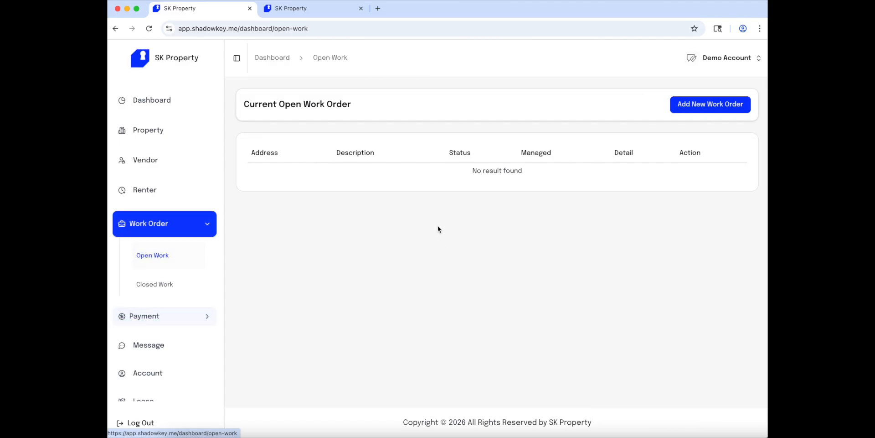
left_click(175, 286)
left_click(688, 171)
scroll(435, 281, "down", 2)
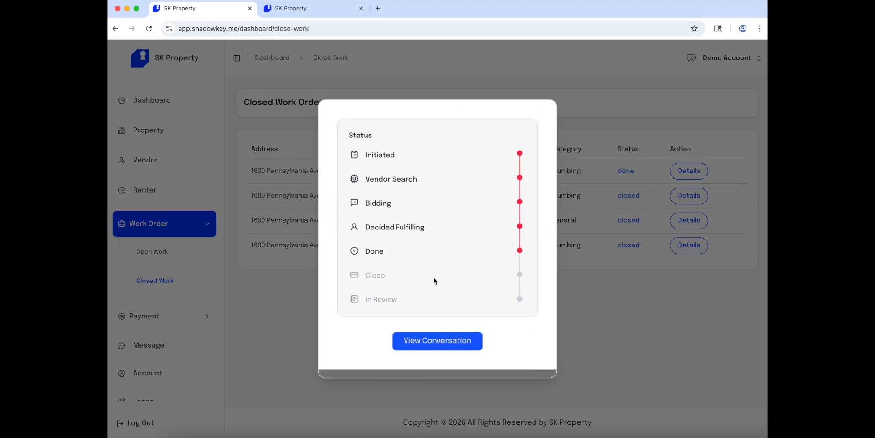
Open the work order's conversation with the vendor and read the completion notice and payment message.
left_click(436, 348)
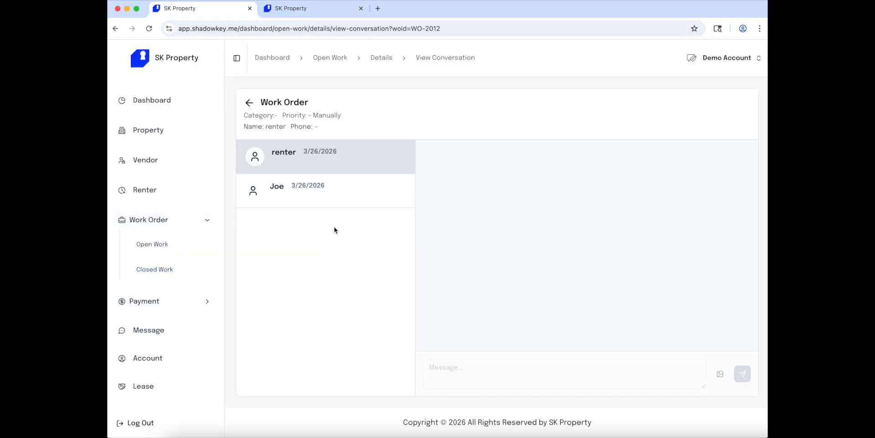
left_click(343, 178)
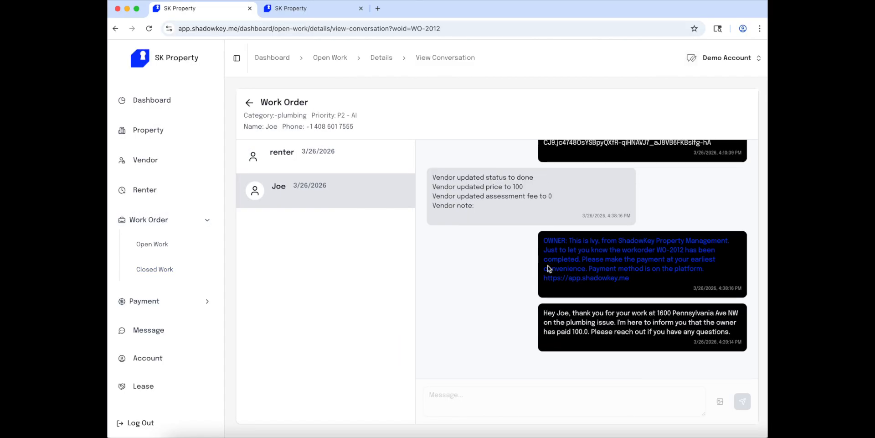
scroll(549, 269, "down", 1)
left_click_drag(552, 296, 731, 315)
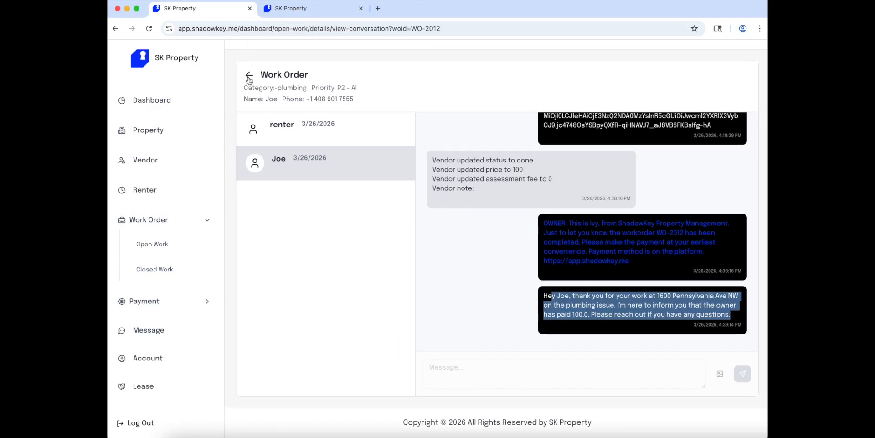